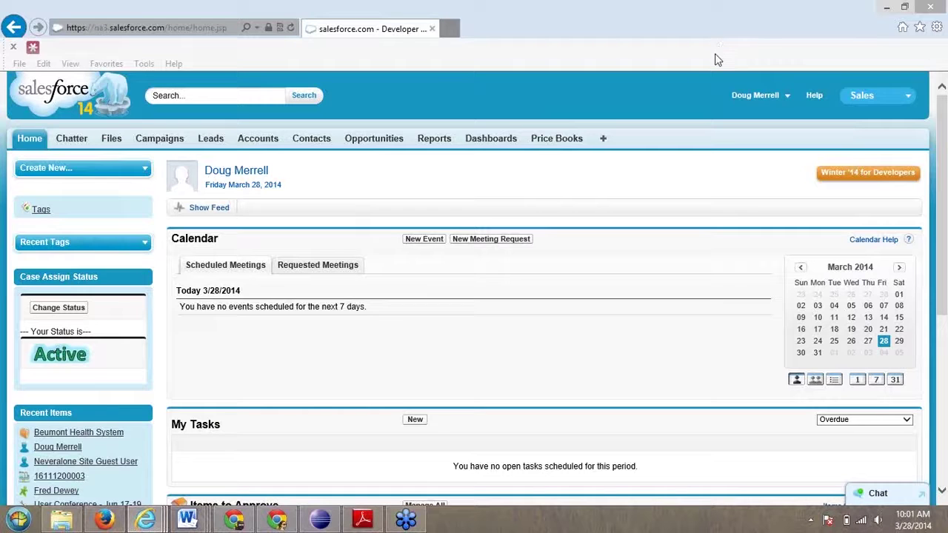
Go to Setup > Create > Custom Labels, showing AccountLabel and TestLabel, and start a new label.
click(787, 99)
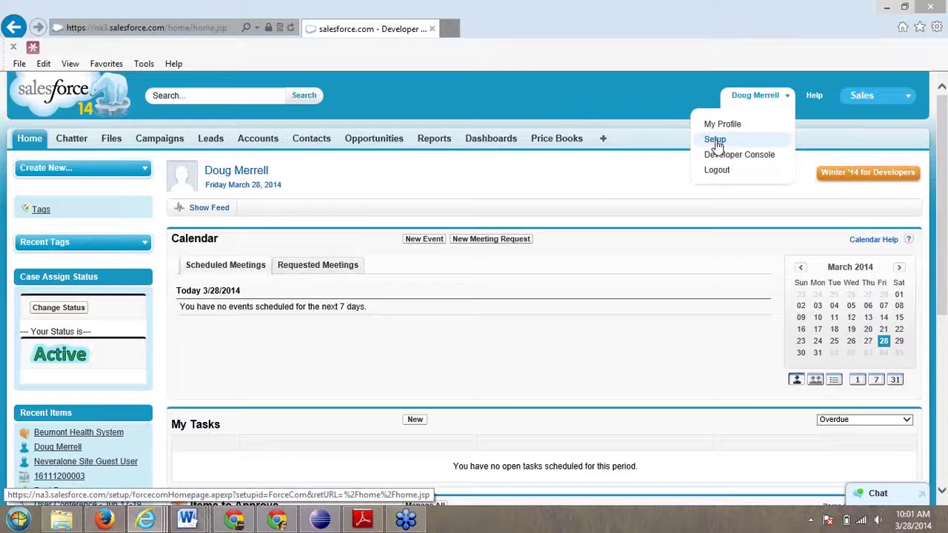
click(715, 141)
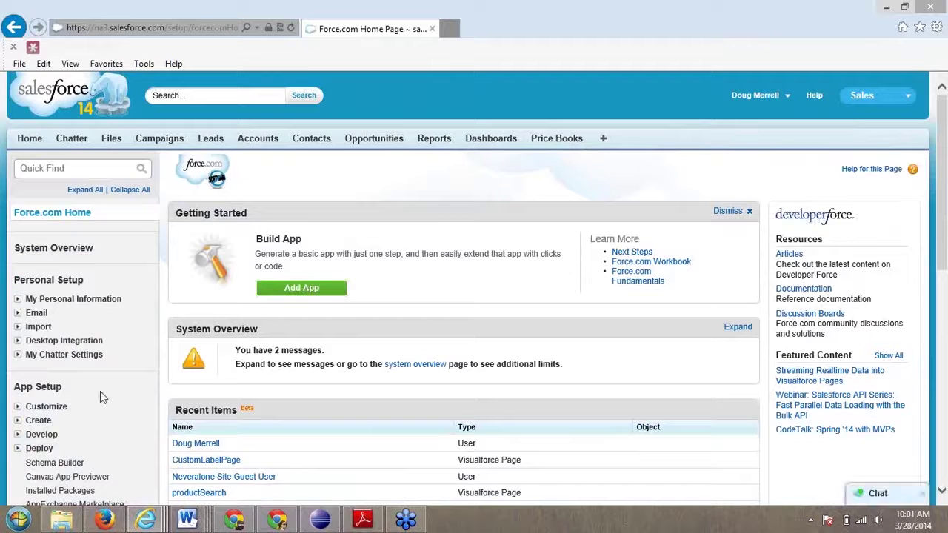
scroll(80, 369, down, 1)
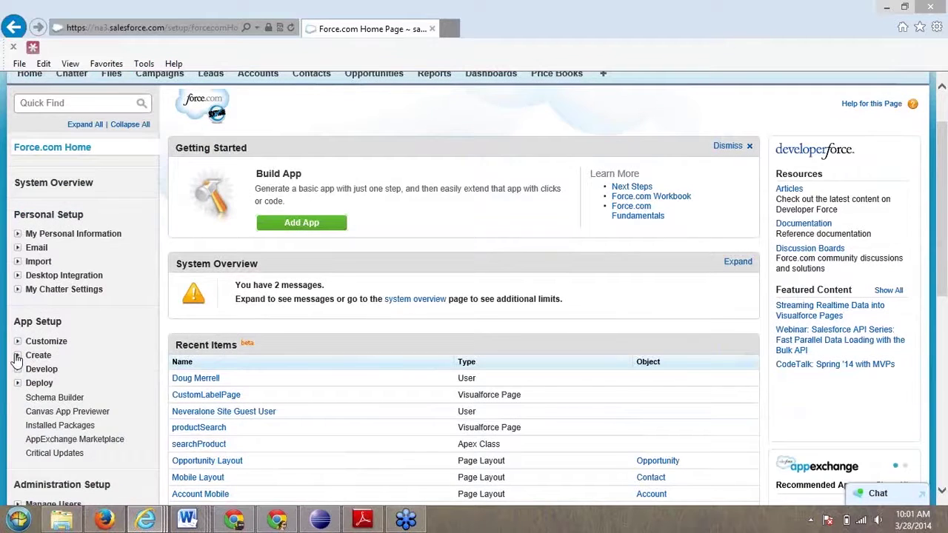
click(17, 356)
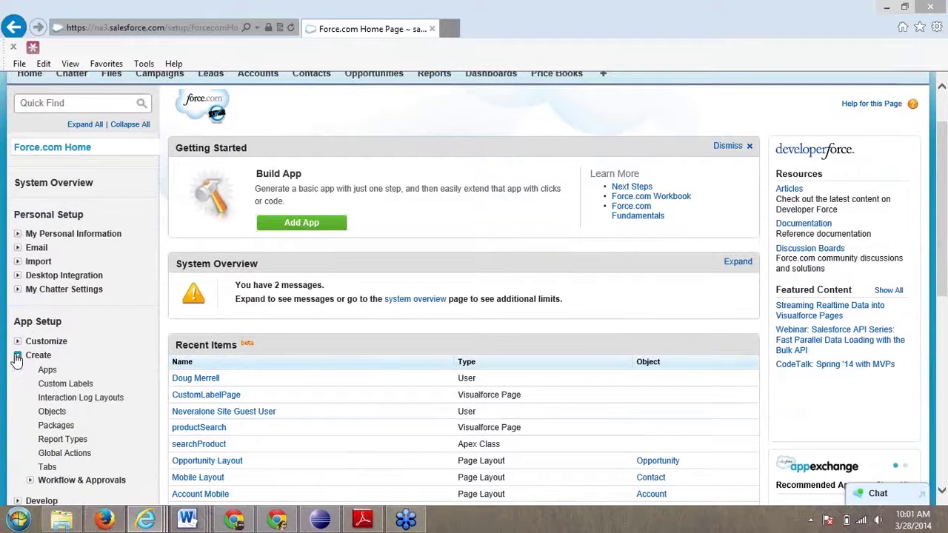
click(59, 391)
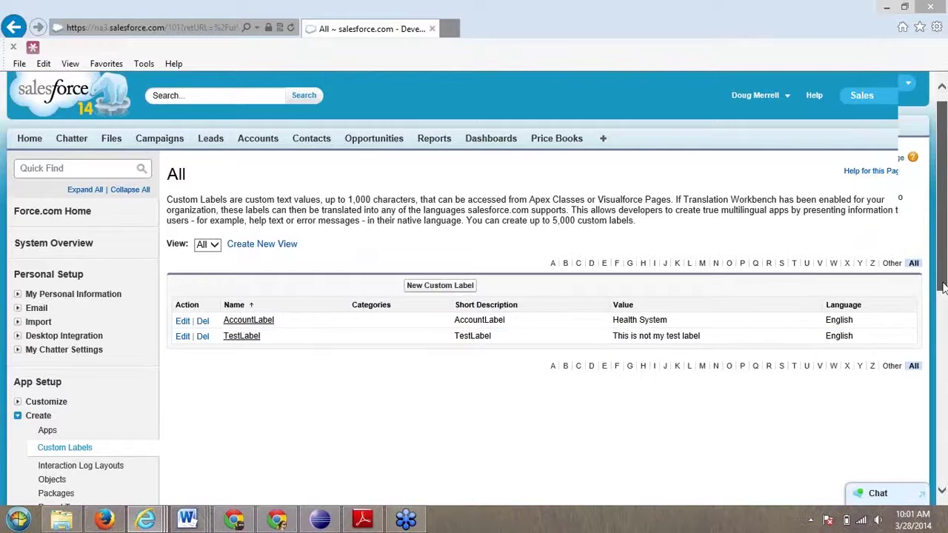
scroll(941, 251, down, 1)
scroll(942, 245, up, 1)
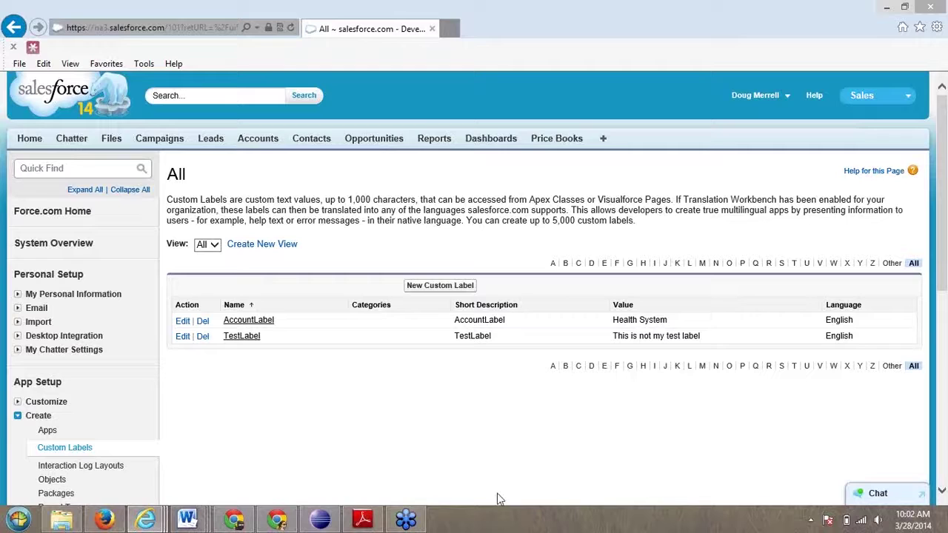
click(437, 286)
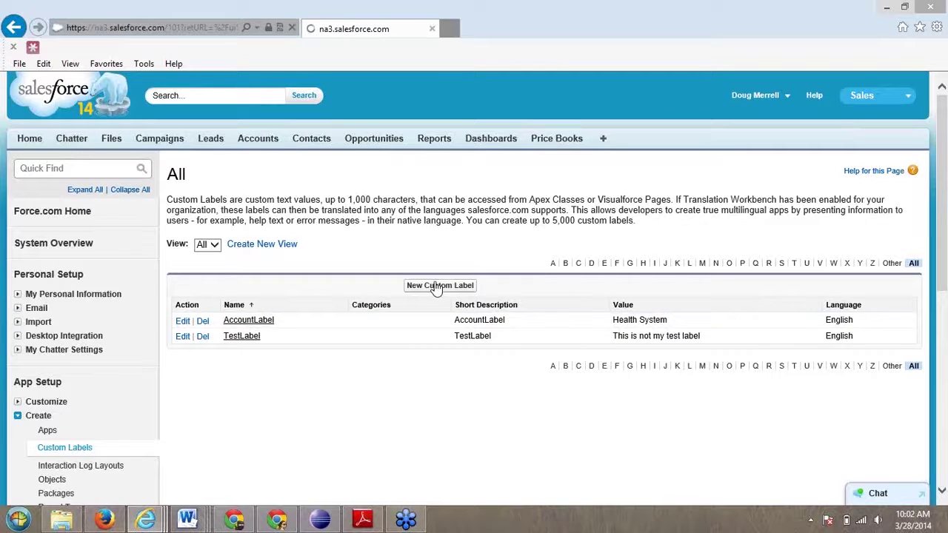
Save custom label WebinarLabel with value 'This is an example of how my label works'.
click(340, 235)
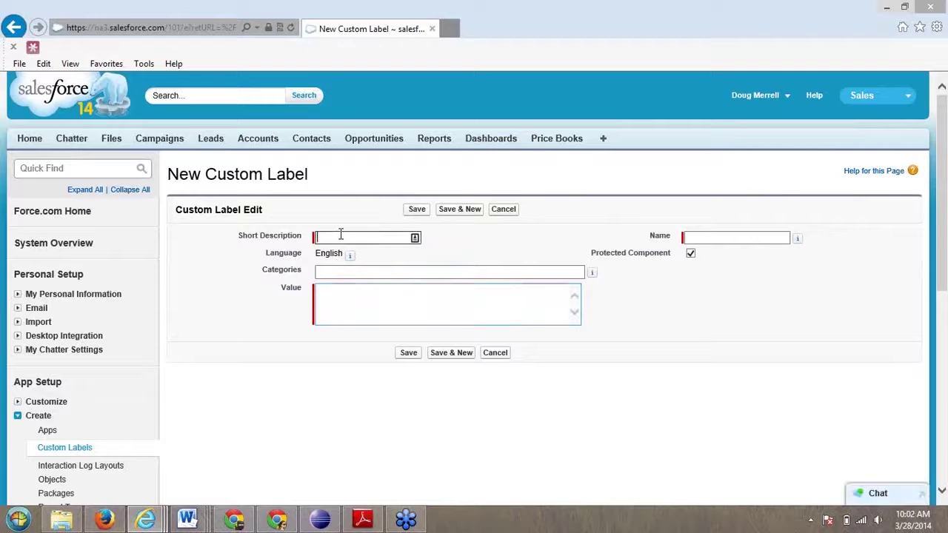
text(Webin)
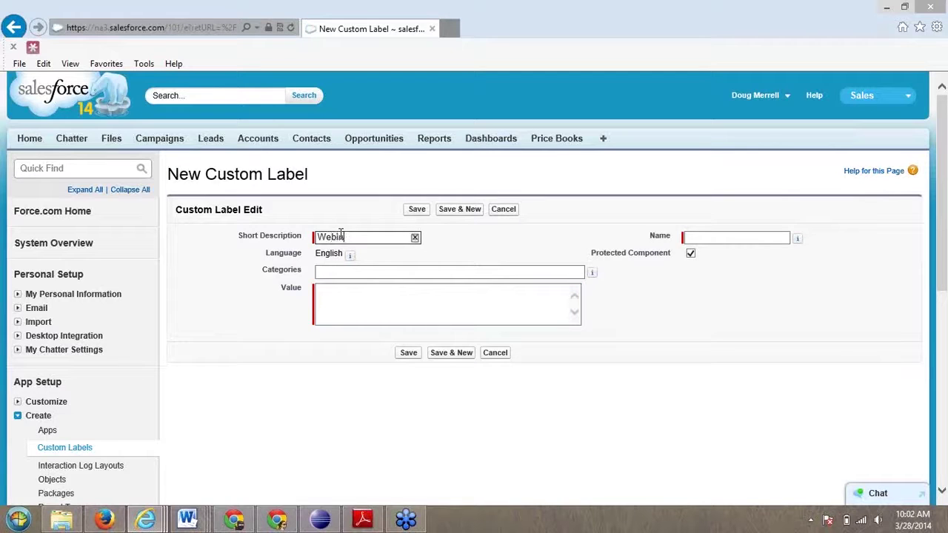
text(arLabel)
click(344, 291)
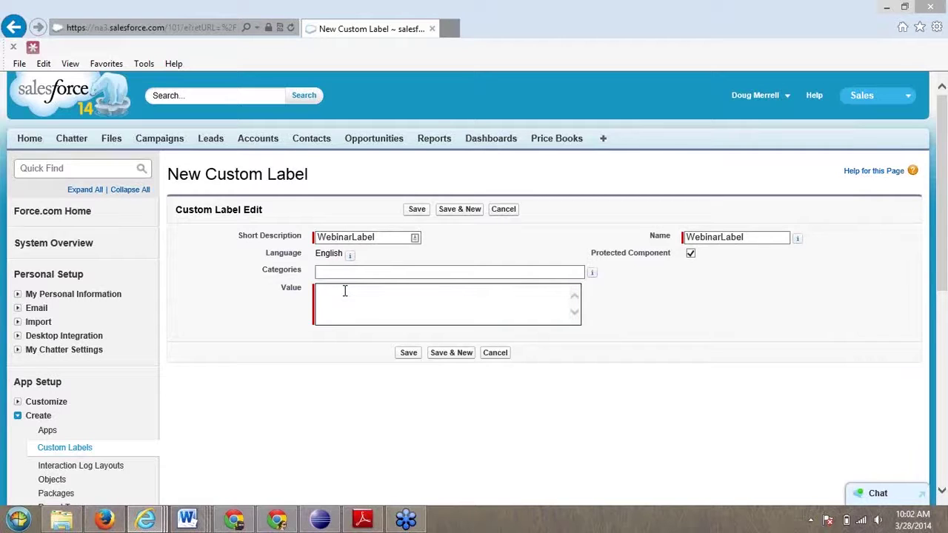
text(This is an example of how my label works)
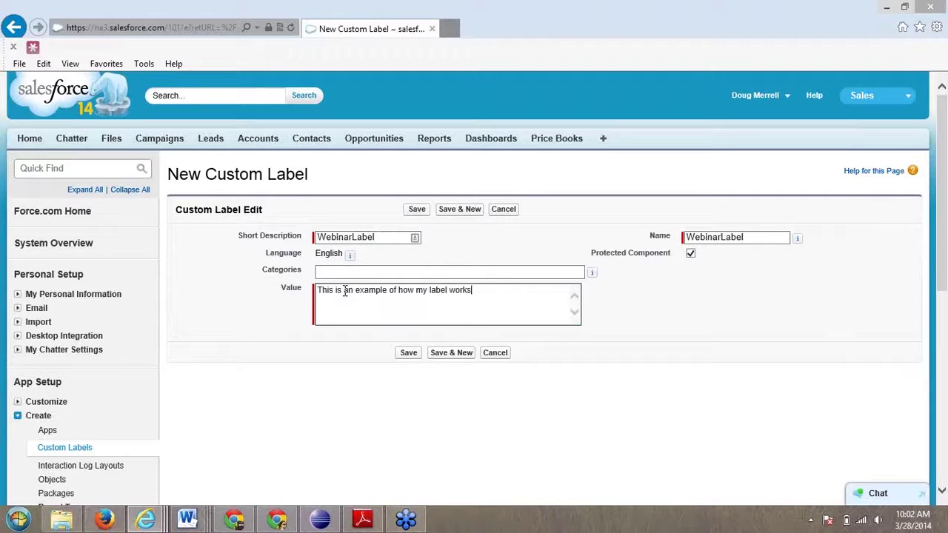
click(408, 354)
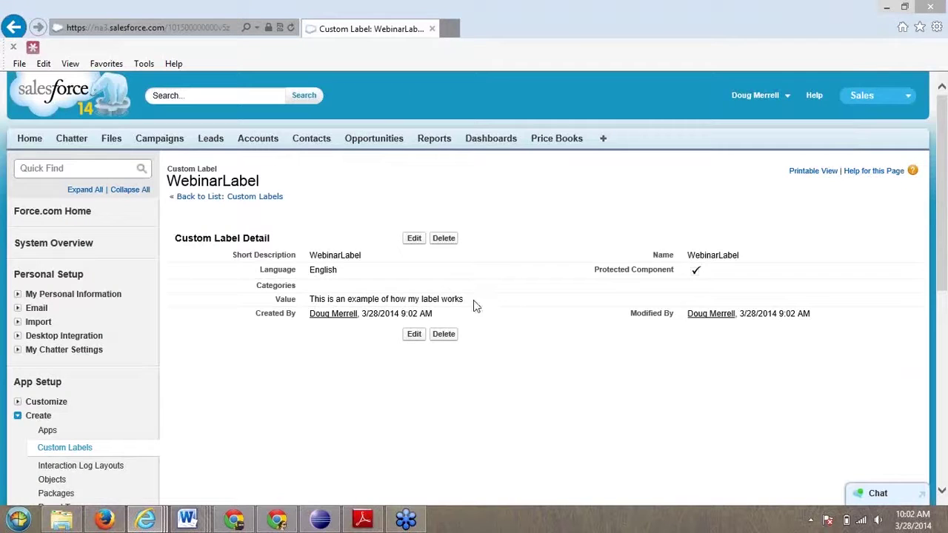
Highlight the label's value, then collapse Create and expand Develop in the setup menu.
drag(468, 305, 309, 307)
click(179, 399)
scroll(178, 400, down, 2)
click(17, 351)
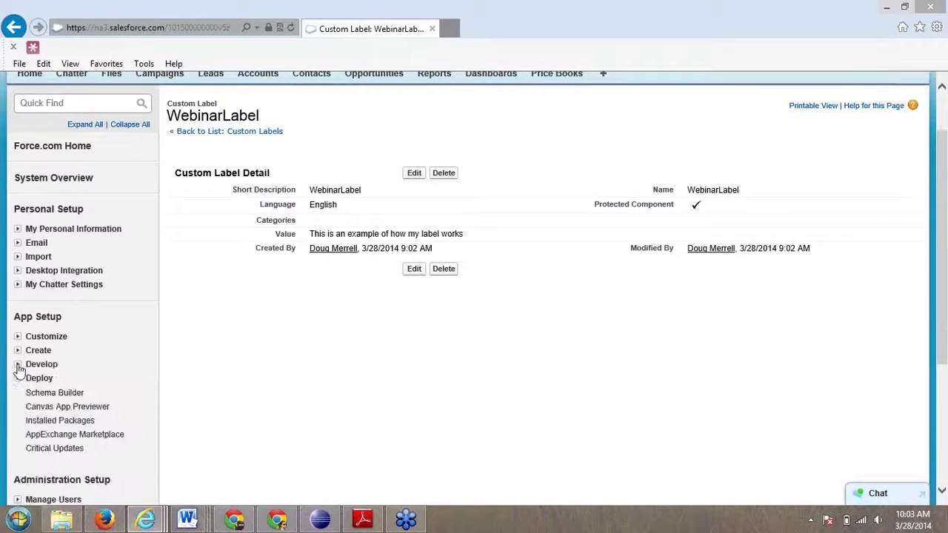
click(17, 364)
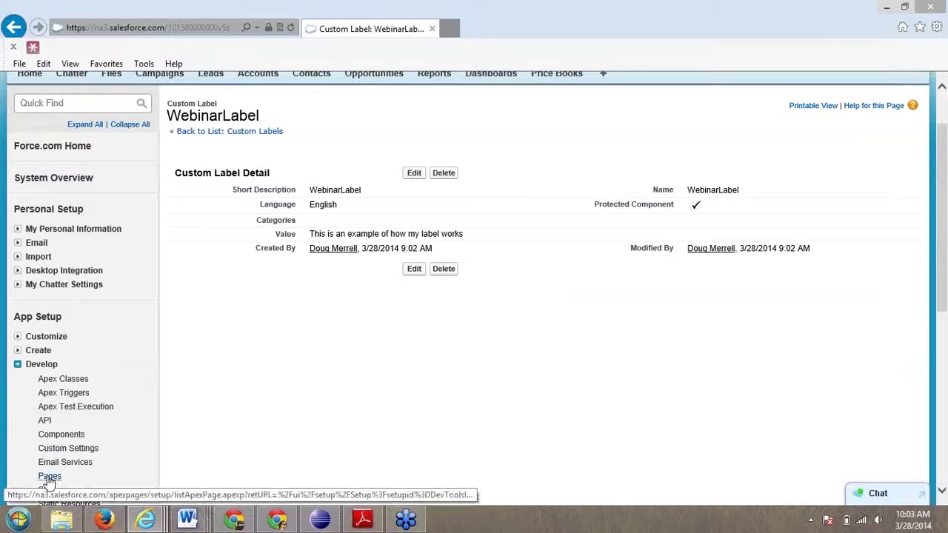
Open Visualforce Pages in a new tab and start a new Visualforce page.
right_click(78, 470)
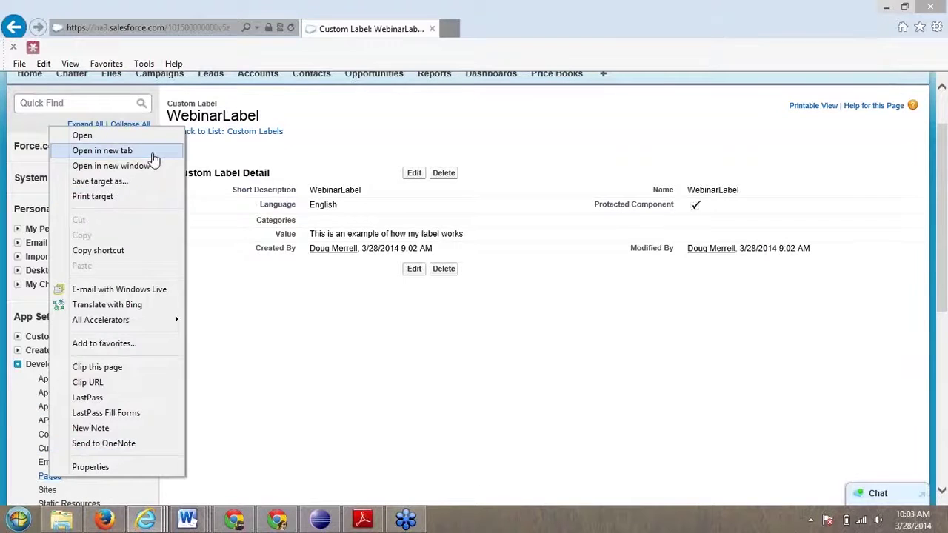
click(152, 151)
click(503, 34)
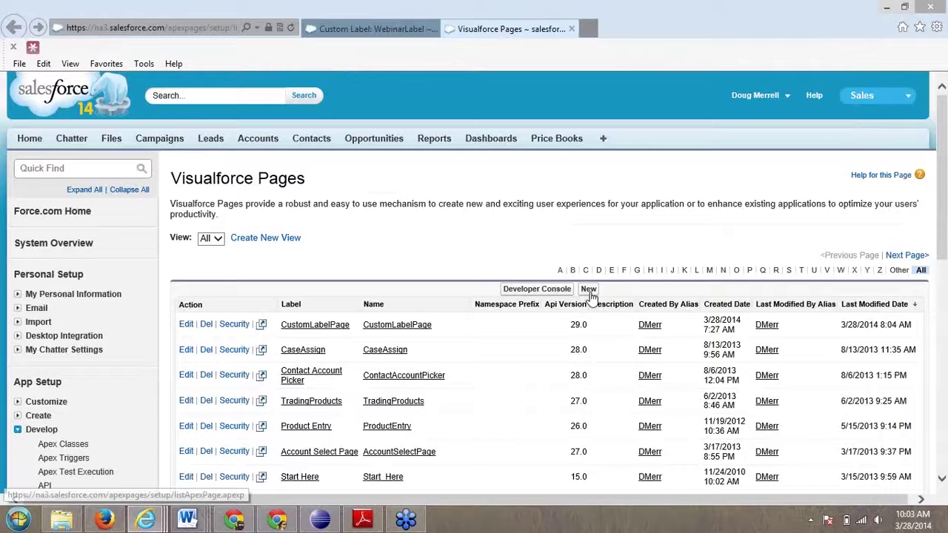
click(591, 295)
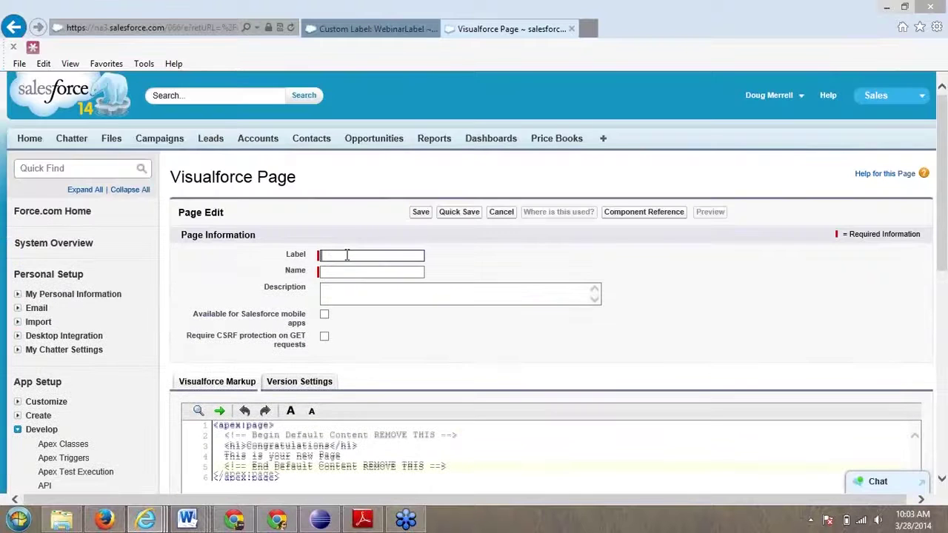
Give the new Visualforce page the label and name 'Webinar Page'.
text(Webinar Page)
click(356, 273)
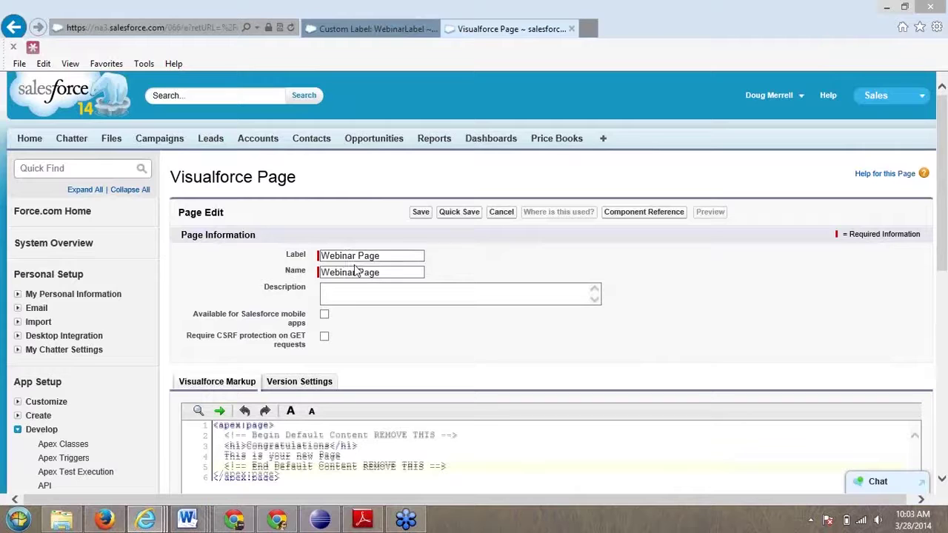
scroll(384, 334, down, 3)
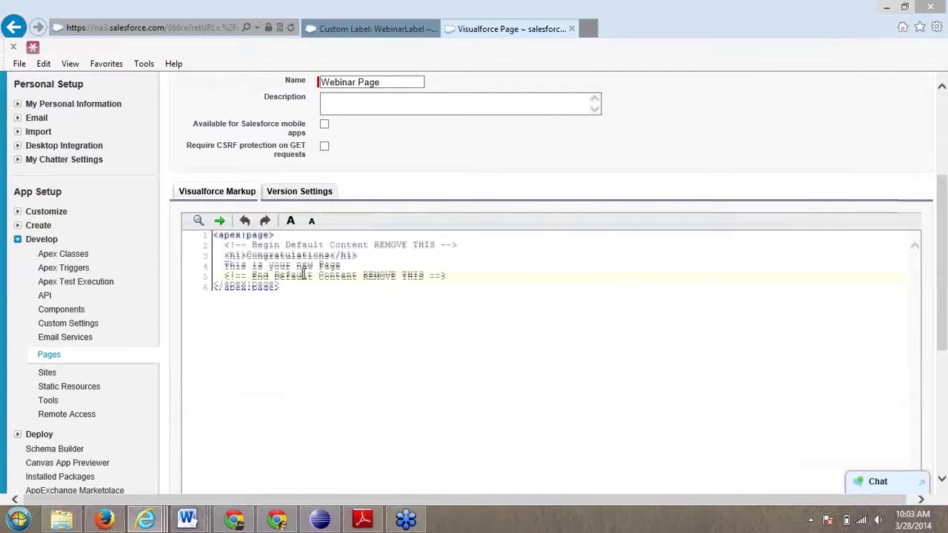
key(ctrl+plus)
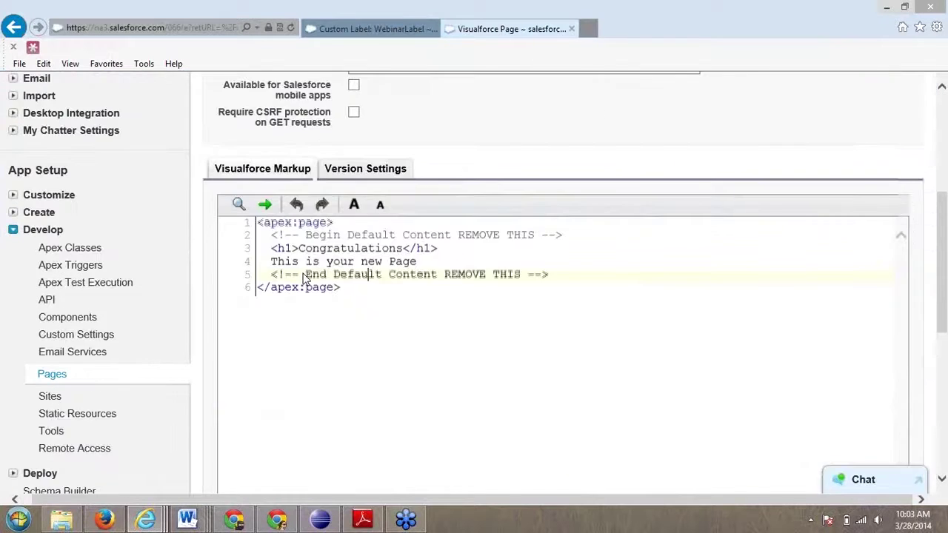
key(ctrl+minus)
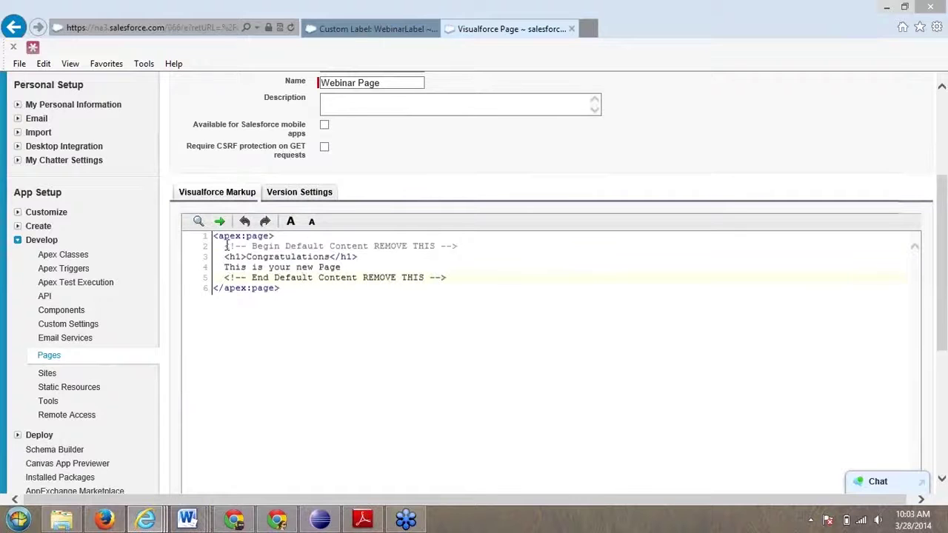
Delete the default placeholder markup and open blank lines inside the apex:page tags.
drag(224, 246, 454, 277)
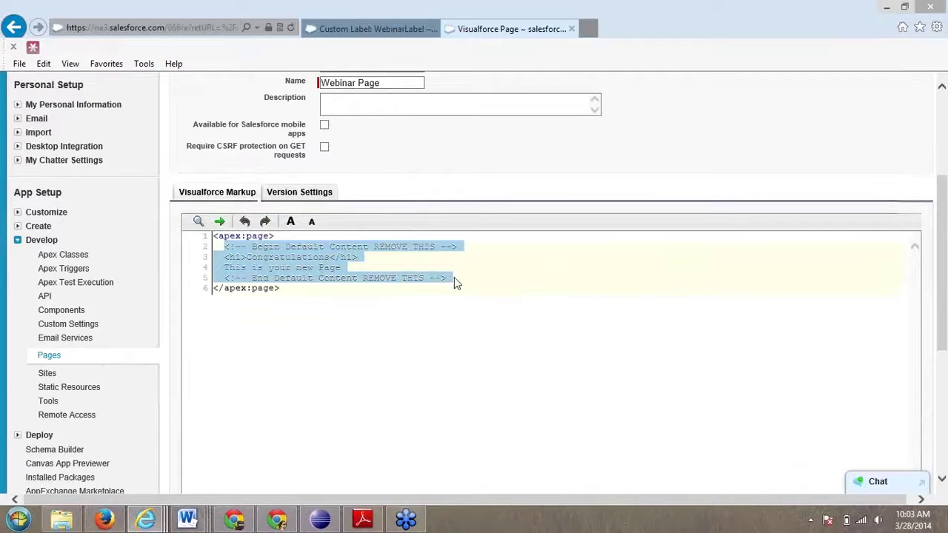
key(Delete)
key(Return)
key(Right)
key(Right)
key(Right)
key(Return)
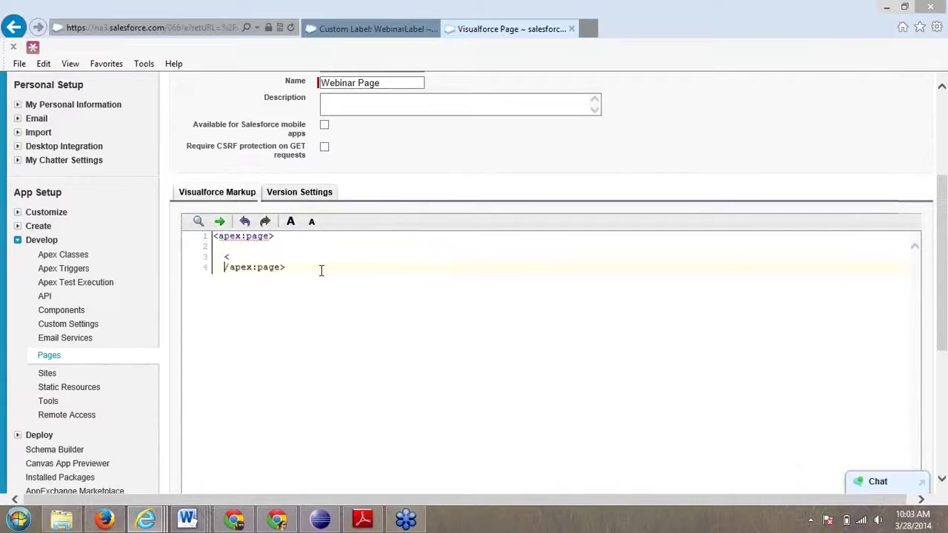
key(Delete)
key(Delete)
key(BackSpace)
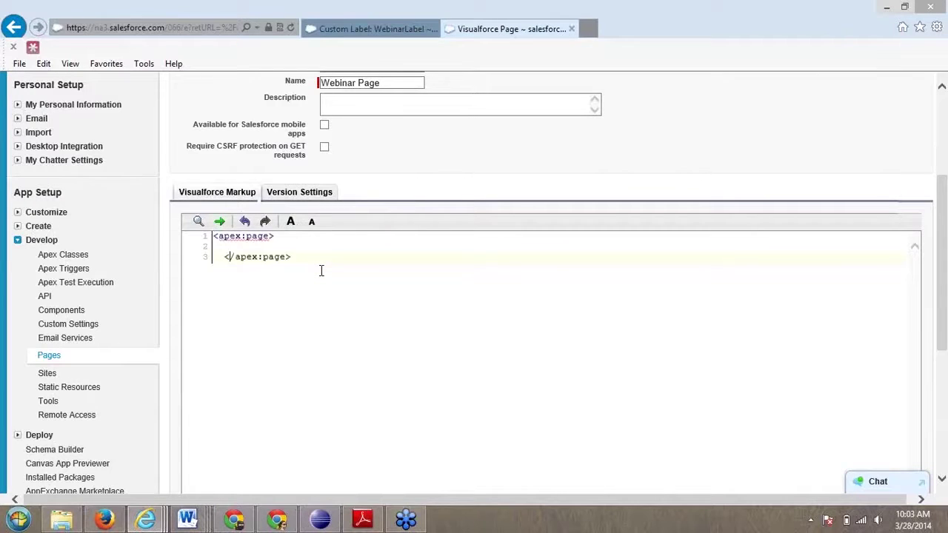
key(Return)
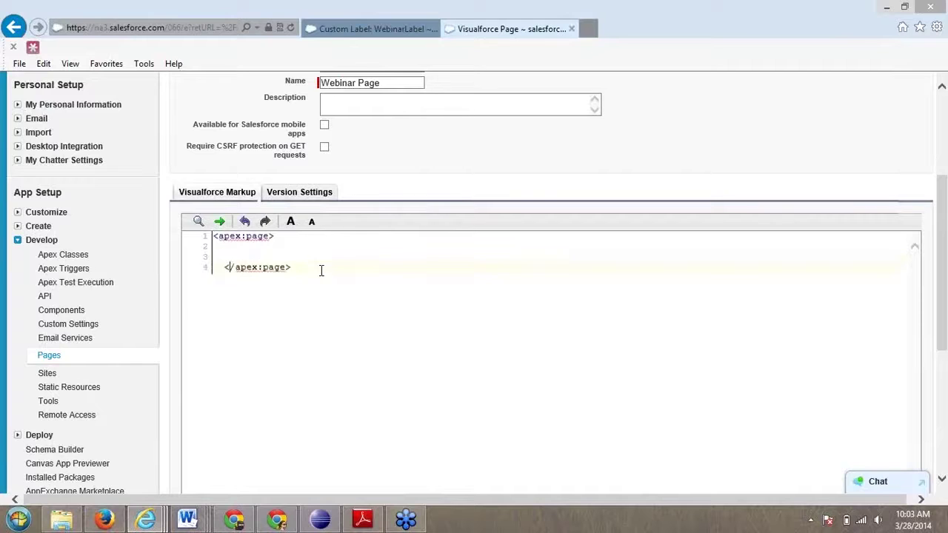
key(Right)
key(Right)
key(Right)
key(Return)
key(Right)
key(Return)
key(Delete)
key(BackSpace)
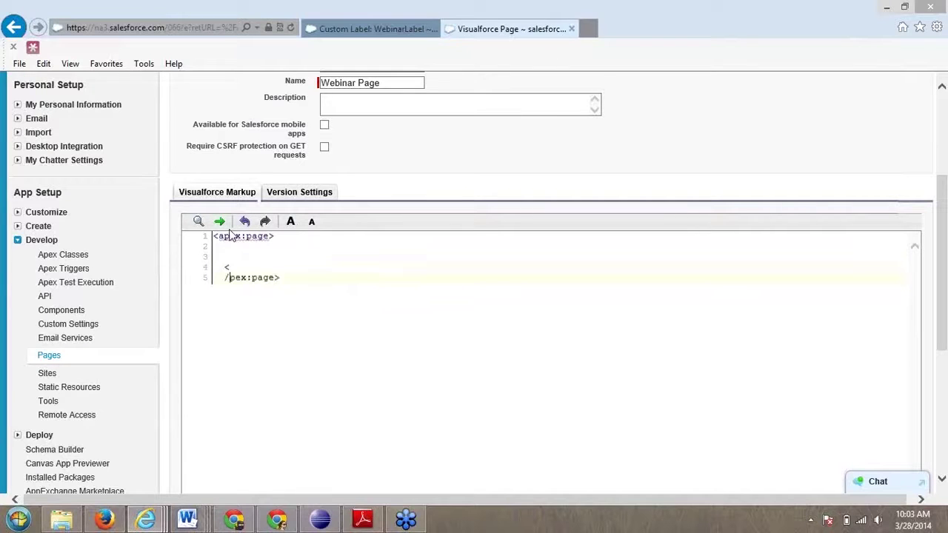
key(BackSpace)
key(BackSpace)
key(Left)
key(BackSpace)
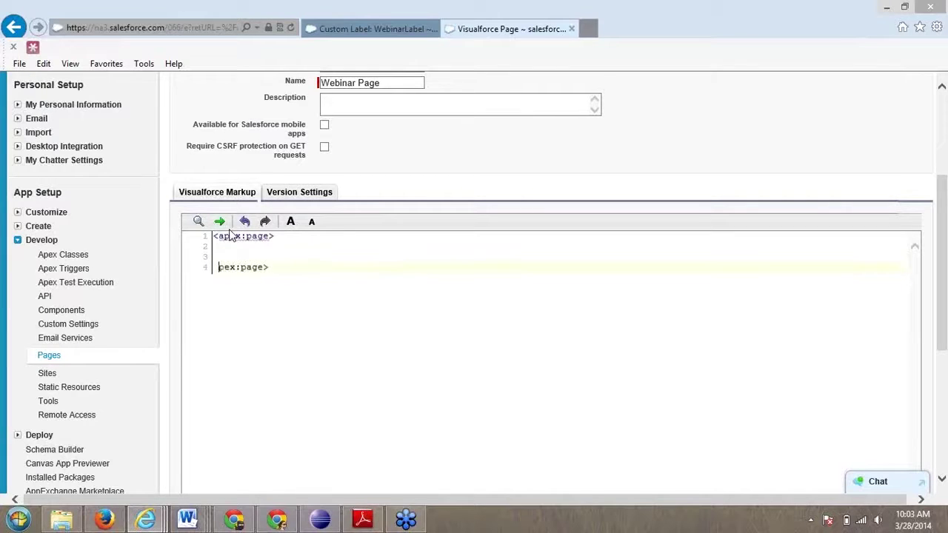
key(Delete)
key(BackSpace)
Paste the label reference and change it to {!$Label.WebinarLabel}.
text(<a)
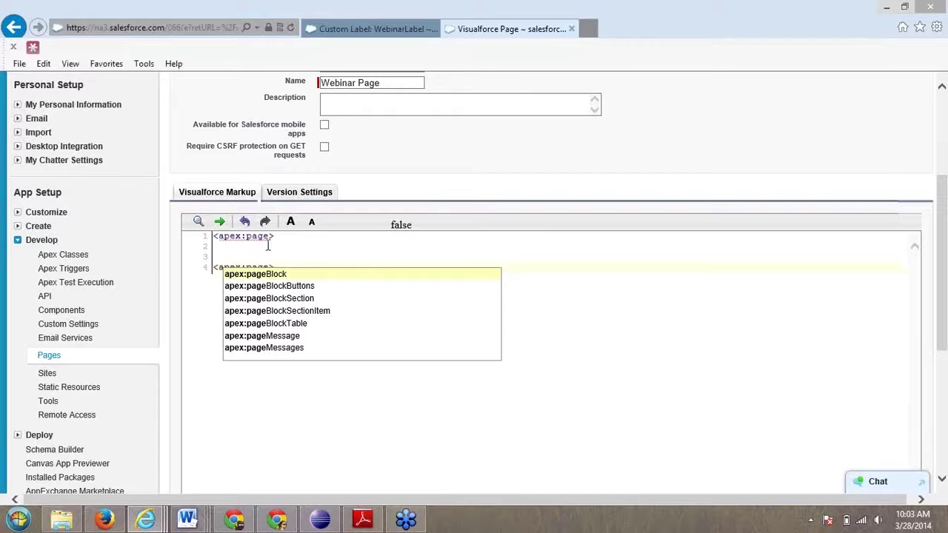
key(Escape)
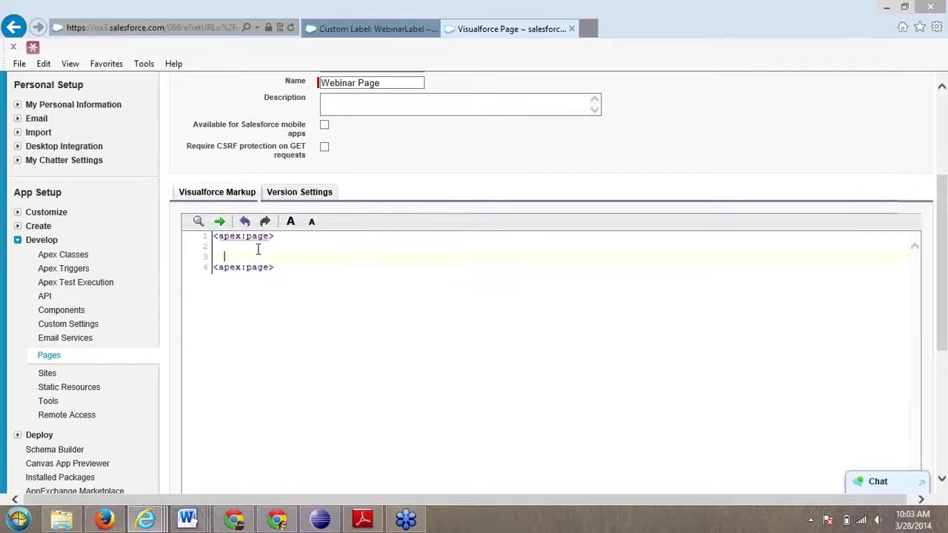
text({!$Label.TestLabel})
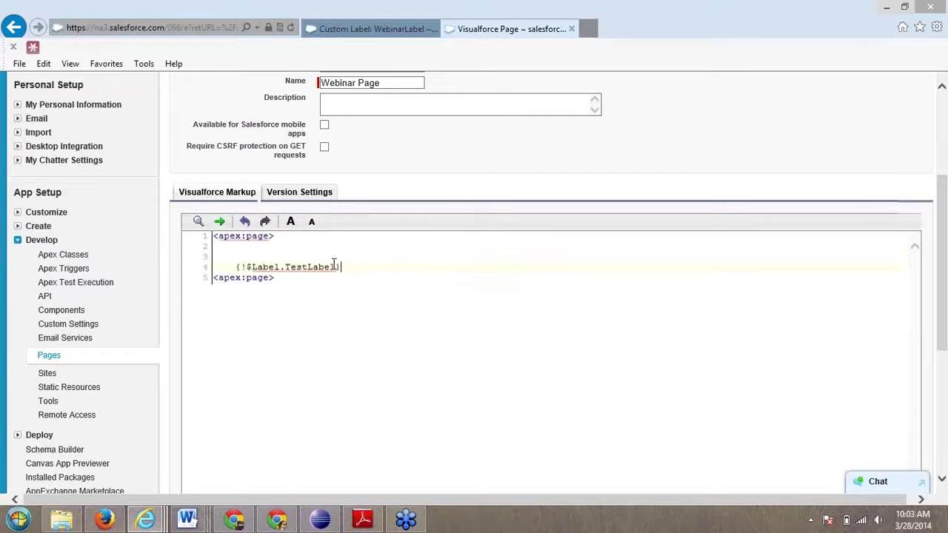
key(Left)
key(BackSpace)
key(BackSpace)
key(BackSpace)
key(BackSpace)
key(BackSpace)
key(BackSpace)
key(BackSpace)
key(BackSpace)
key(BackSpace)
text(WebinarLabel)
scroll(813, 163, up, 3)
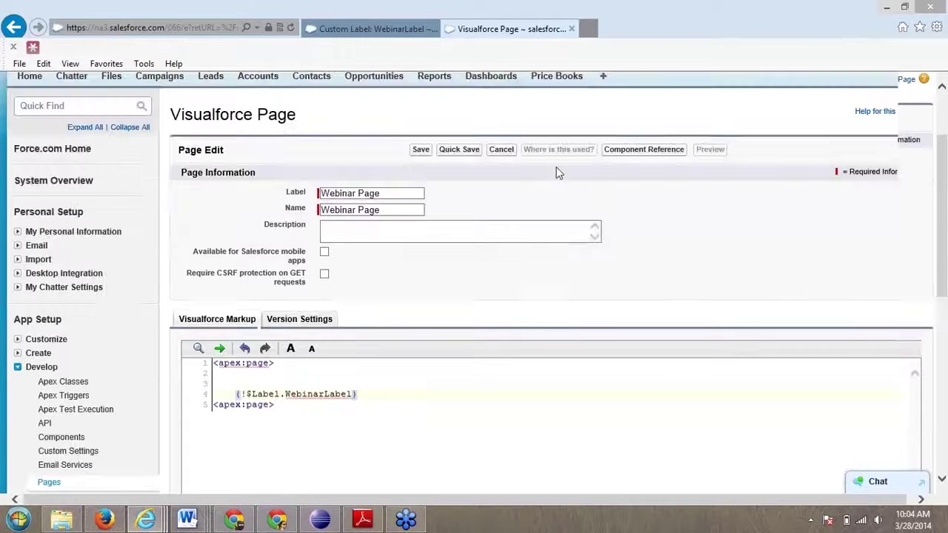
Remove the spaces so the page Name and Label both read WebinarPage, saving each change.
click(455, 150)
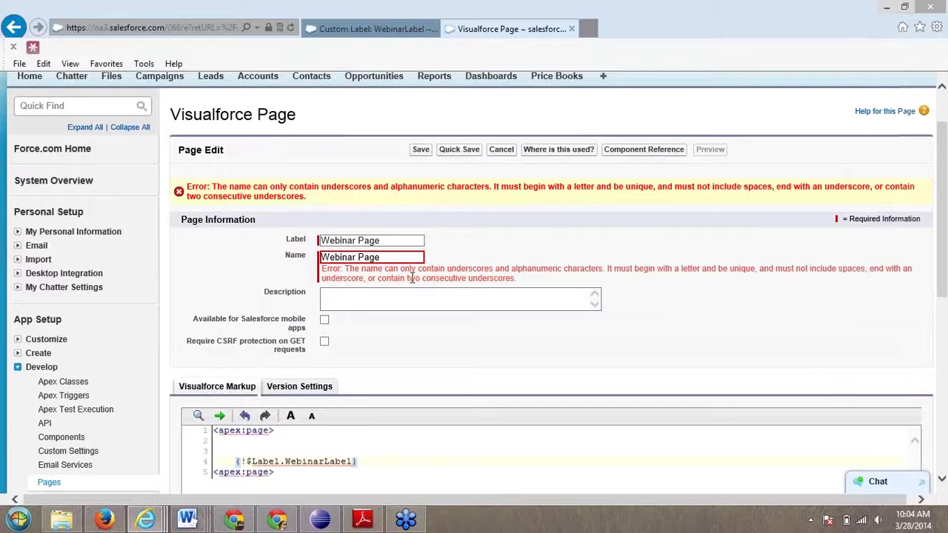
click(360, 257)
key(BackSpace)
click(451, 150)
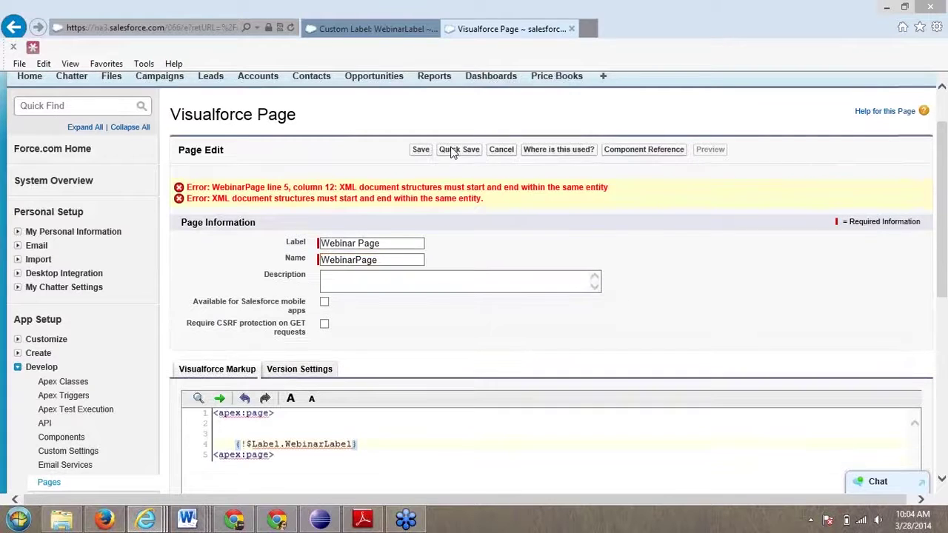
click(360, 242)
key(BackSpace)
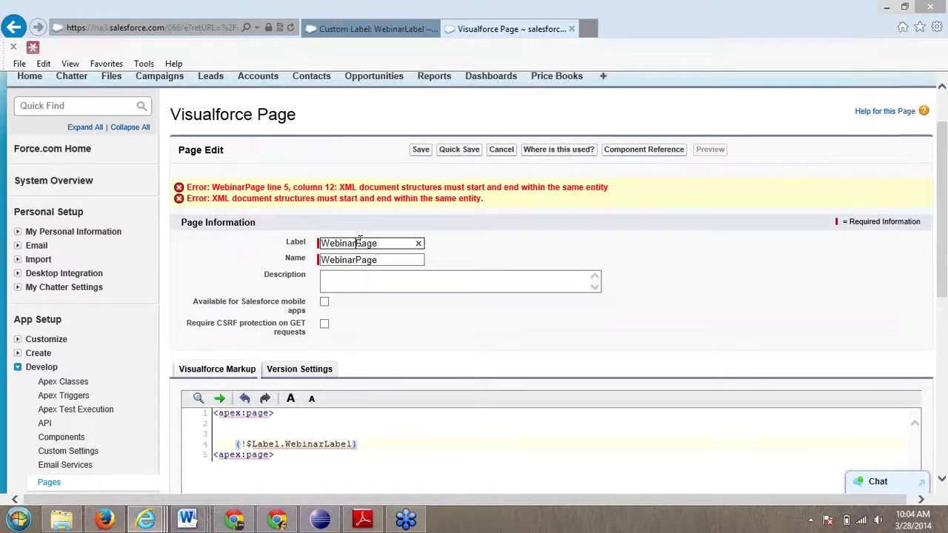
click(459, 151)
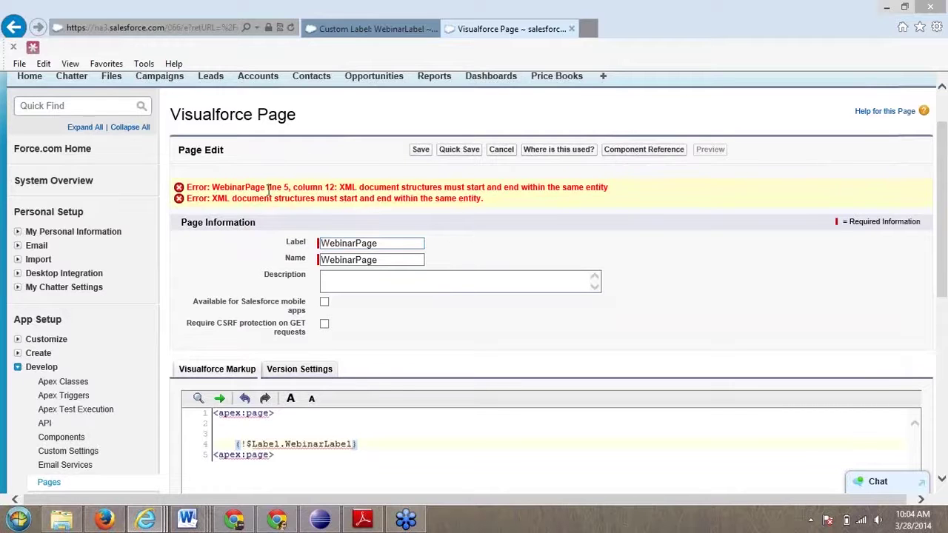
Fix the closing tag to </apex:page> and quick-save the page.
click(217, 454)
text(/)
click(459, 152)
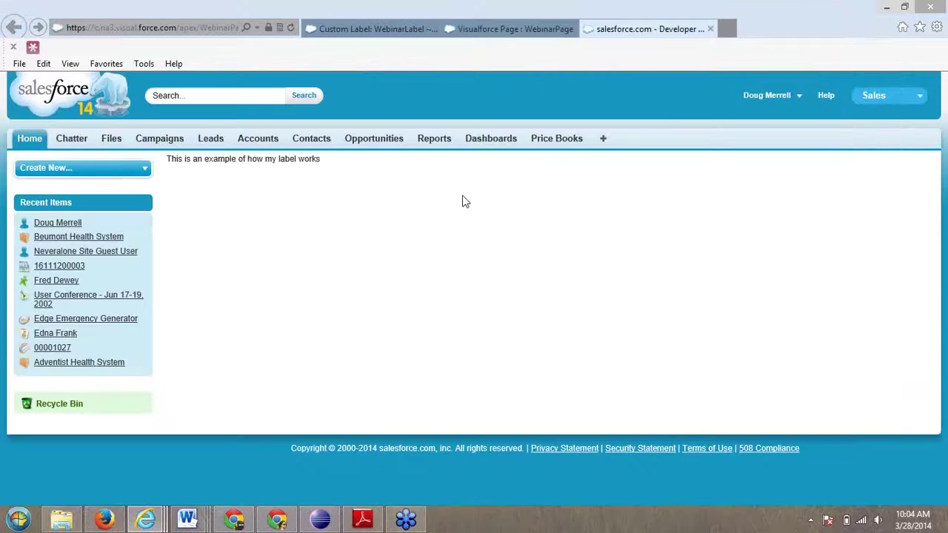
Compare the rendered WebinarPage text with the WebinarLabel custom label's value.
drag(326, 161, 182, 173)
click(357, 30)
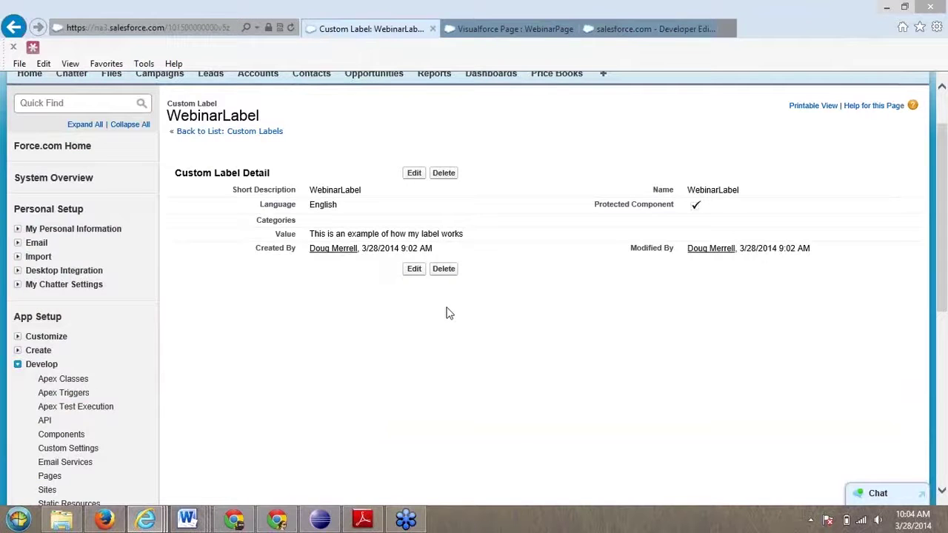
click(636, 29)
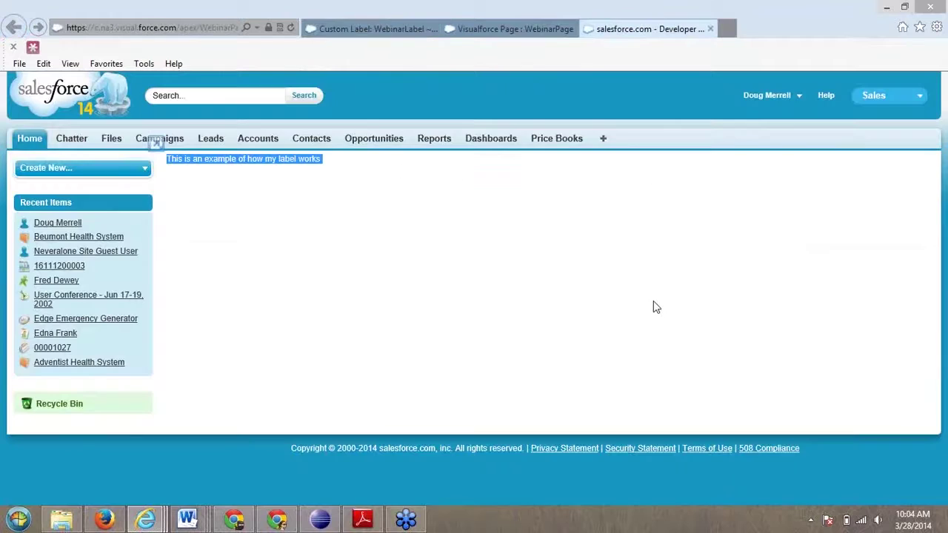
click(354, 179)
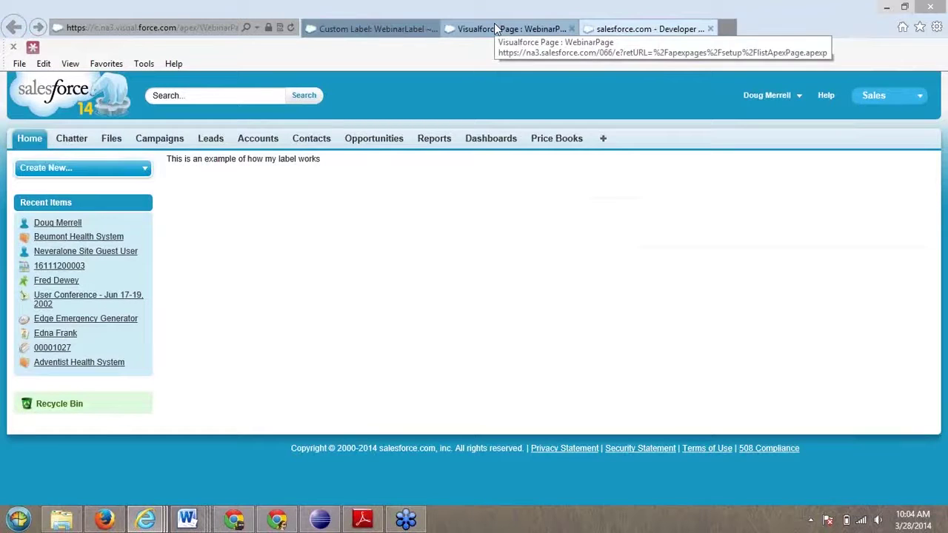
click(361, 30)
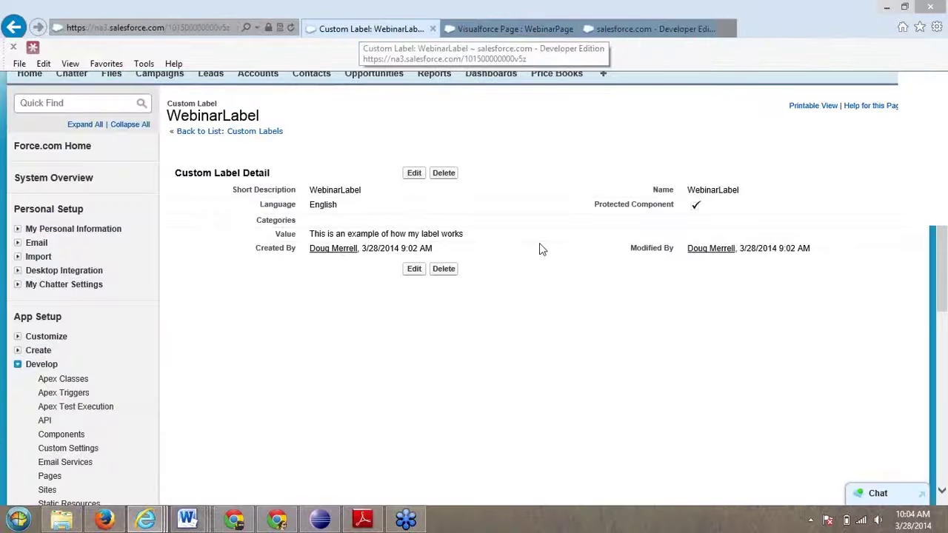
Change WebinarLabel's value to 'This is where I changed the text value' and save.
click(414, 172)
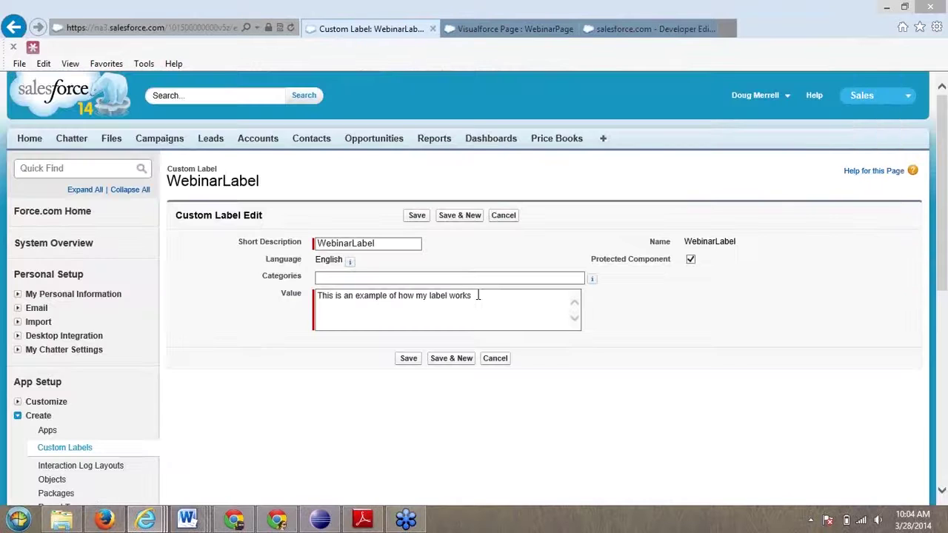
click(550, 297)
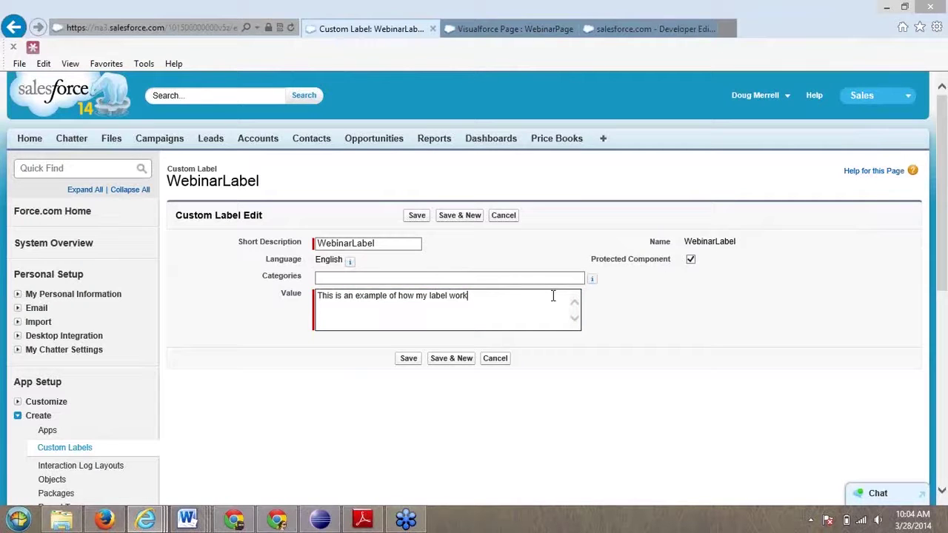
key(BackSpace)
key(BackSpace)
key(BackSpace)
key(BackSpace)
key(BackSpace)
key(BackSpace)
key(BackSpace)
key(BackSpace)
key(BackSpace)
key(BackSpace)
key(BackSpace)
key(BackSpace)
key(BackSpace)
key(BackSpace)
key(BackSpace)
key(BackSpace)
key(BackSpace)
key(BackSpace)
key(BackSpace)
key(BackSpace)
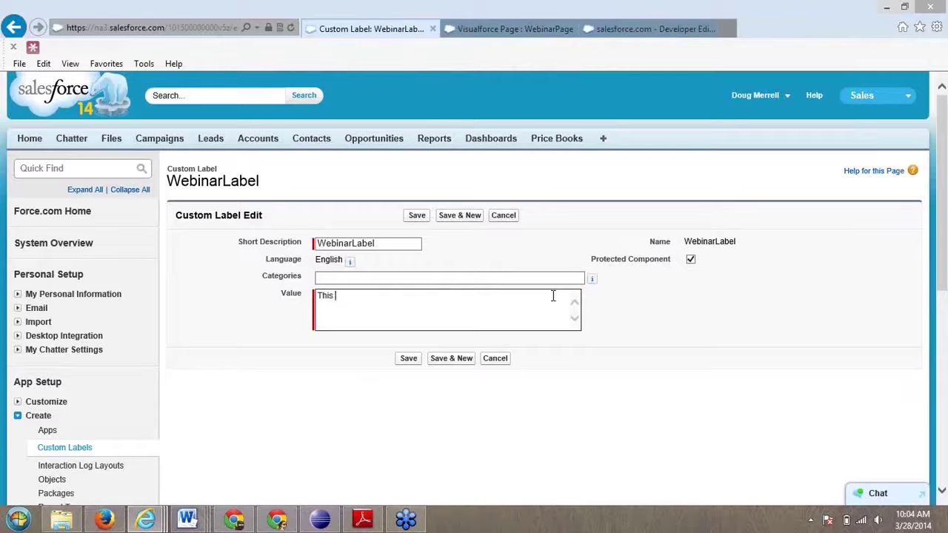
text(is where I changed the text )
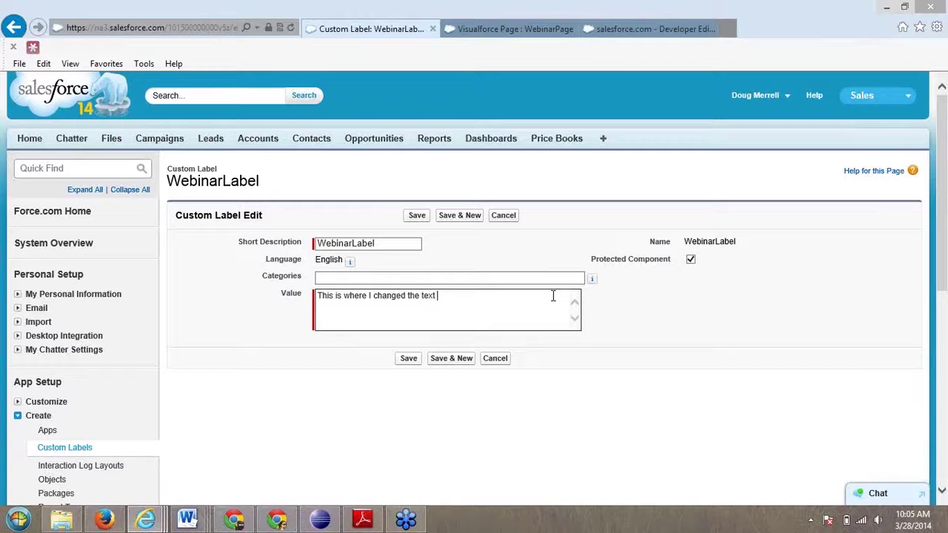
text(value)
click(417, 215)
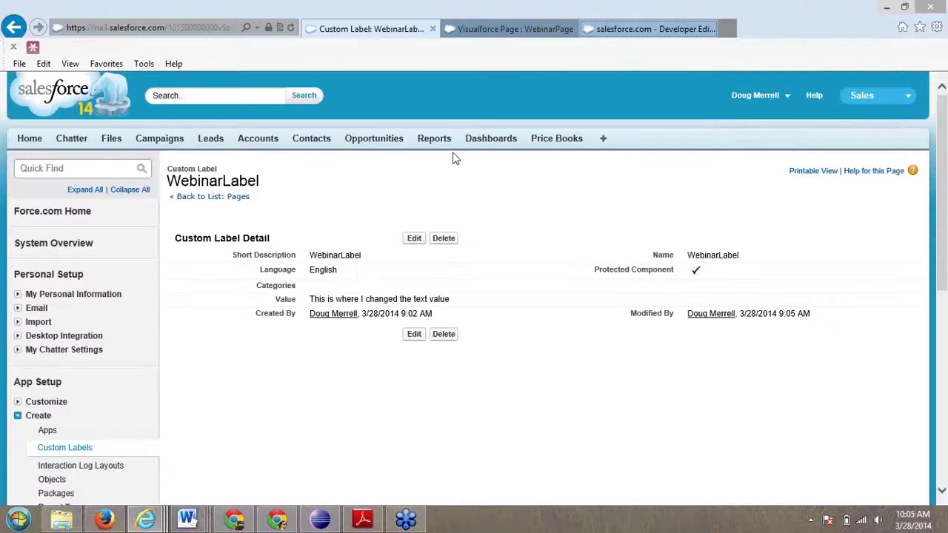
Reload the WebinarPage preview to show the updated label text, then return to the Visualforce editor.
click(651, 29)
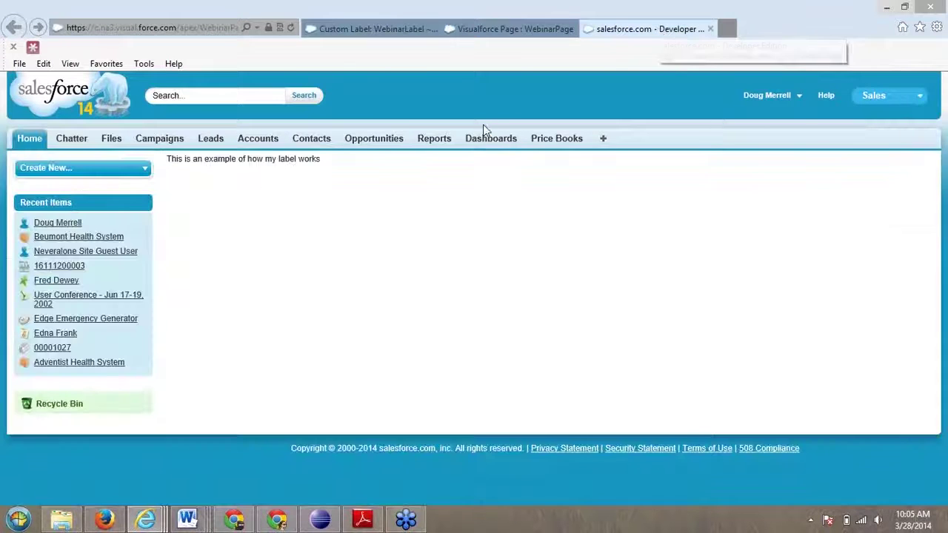
click(291, 27)
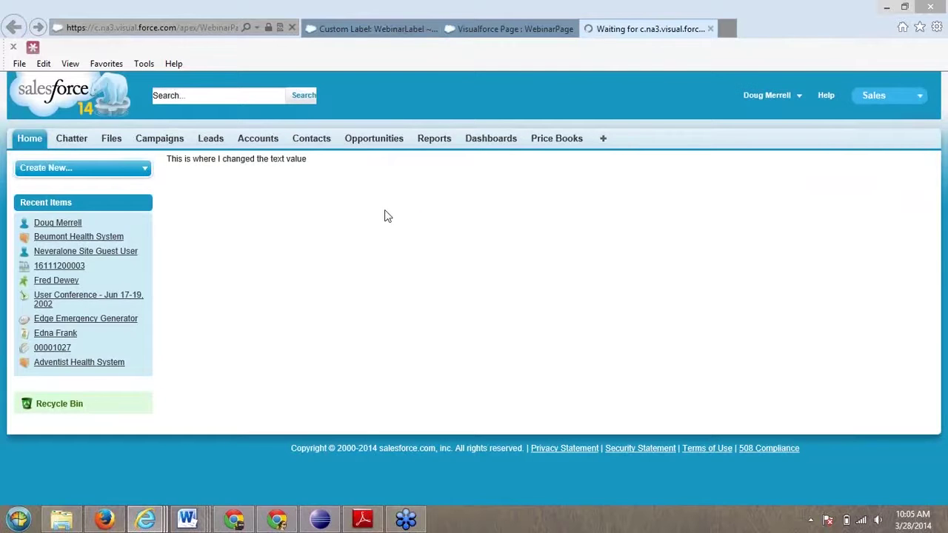
drag(309, 156, 167, 159)
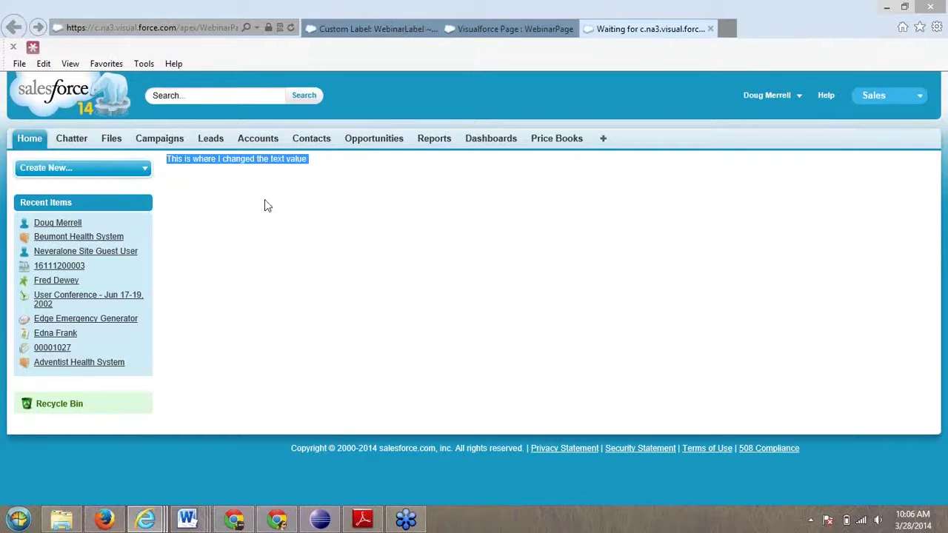
click(562, 224)
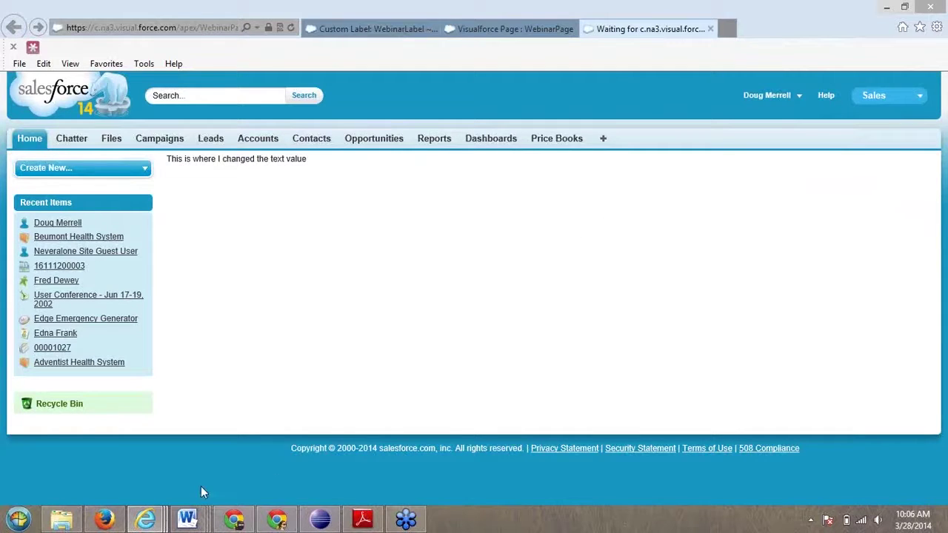
click(147, 522)
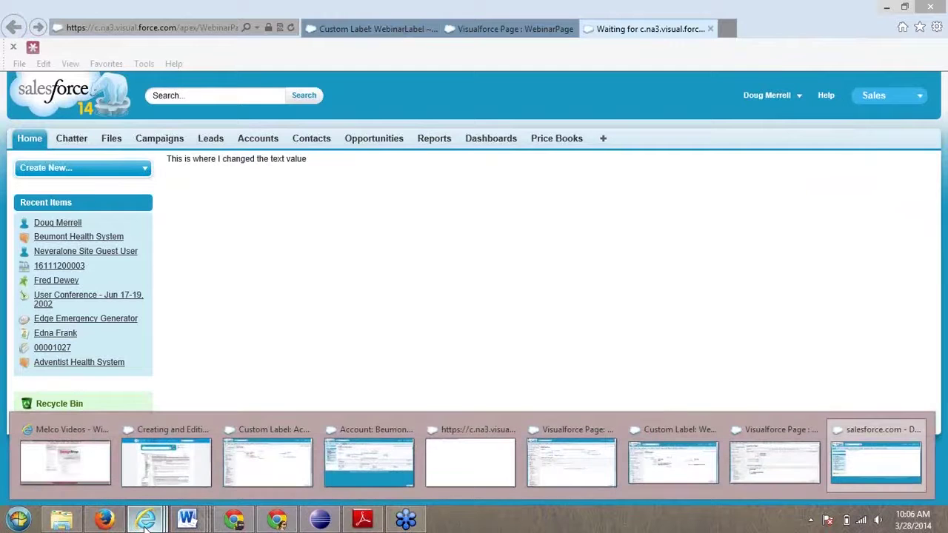
click(771, 463)
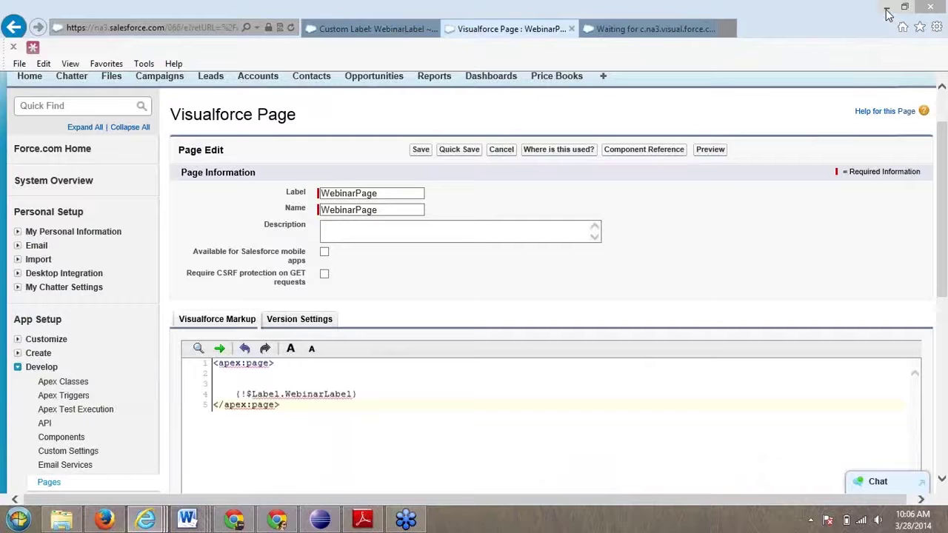
Save the Visualforce page, then launch the Developer Console and maximize it.
click(420, 152)
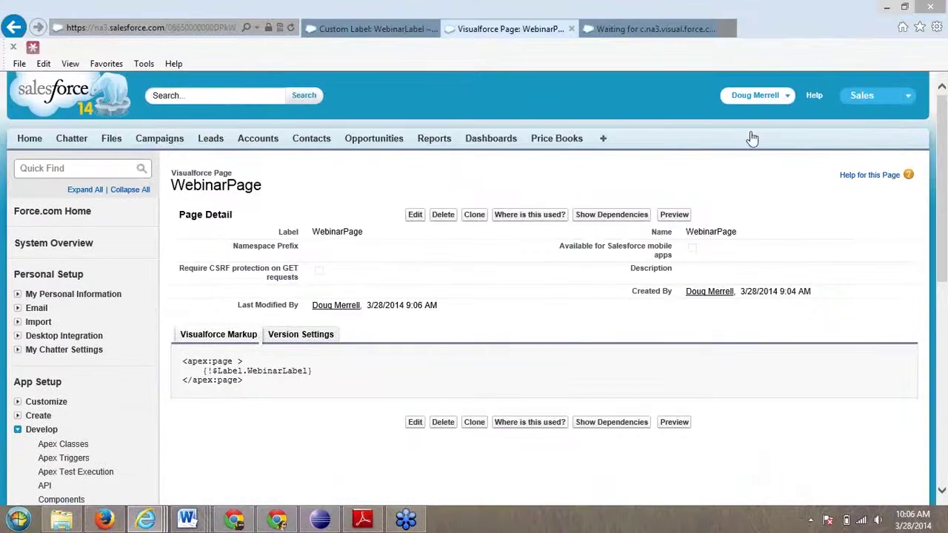
click(755, 95)
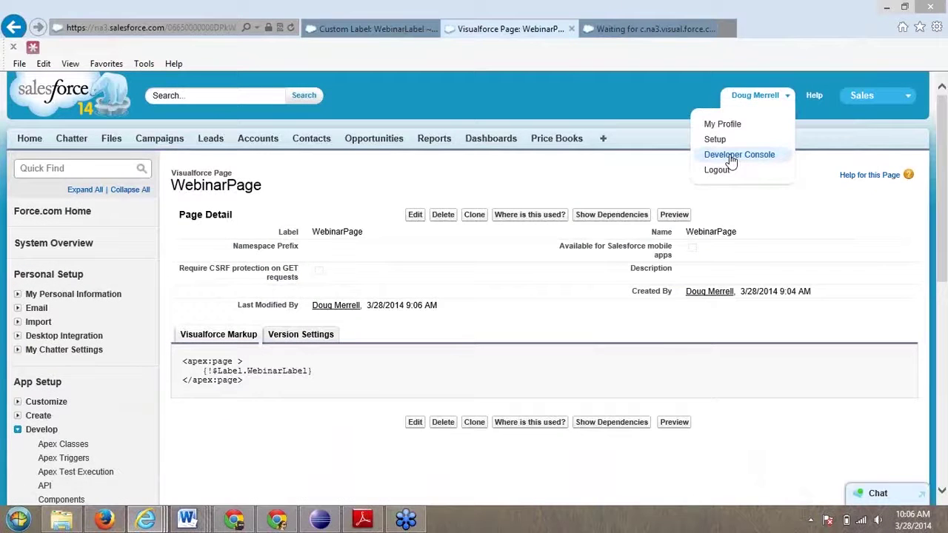
click(731, 155)
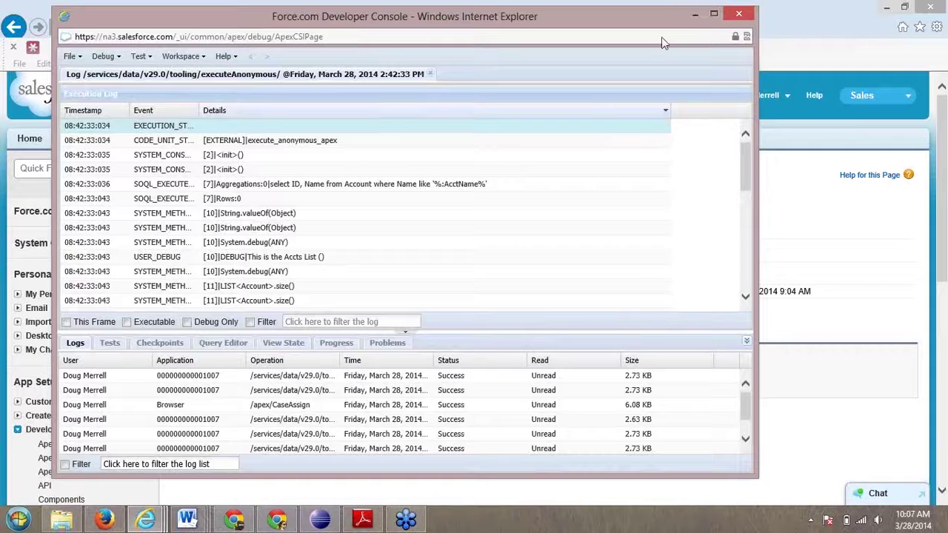
click(713, 16)
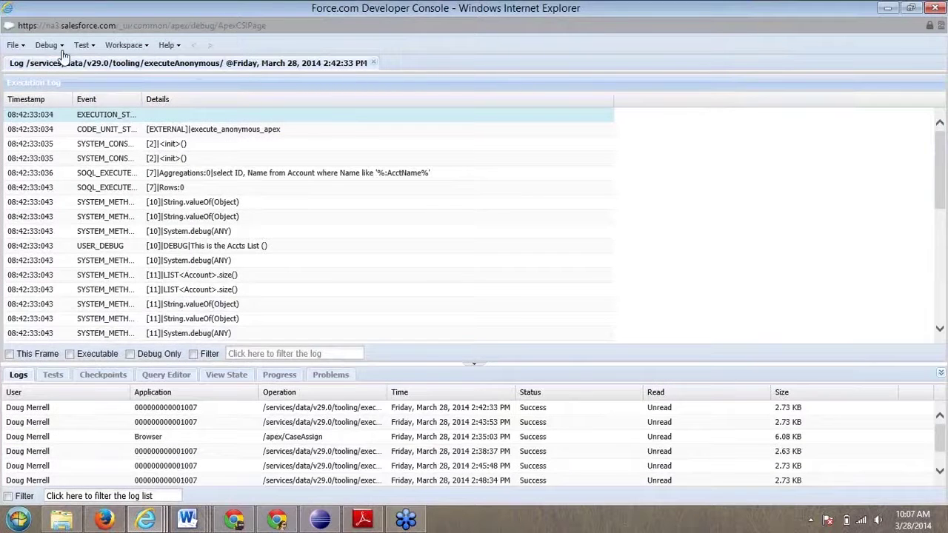
Open the Execute Anonymous window via Debug and enlarge it to show full lines.
click(48, 45)
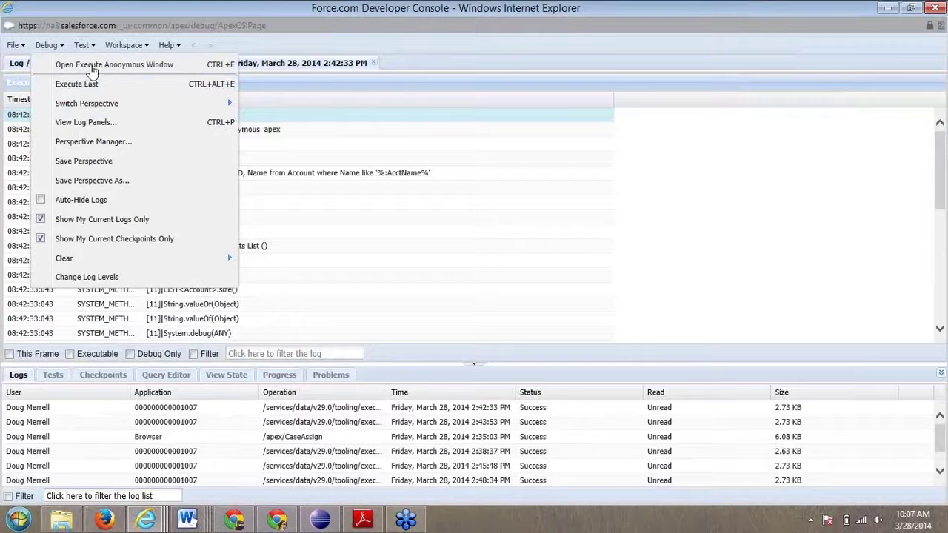
click(93, 70)
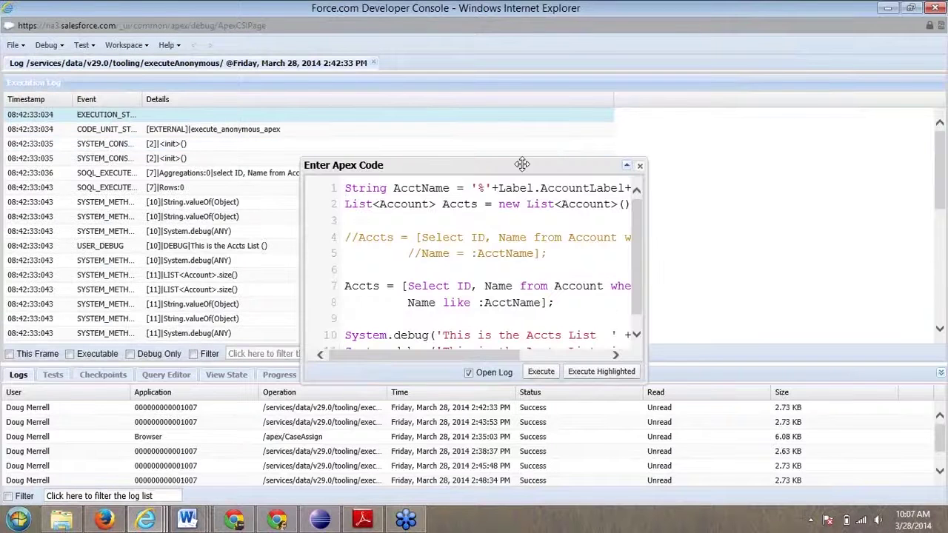
drag(522, 163, 416, 87)
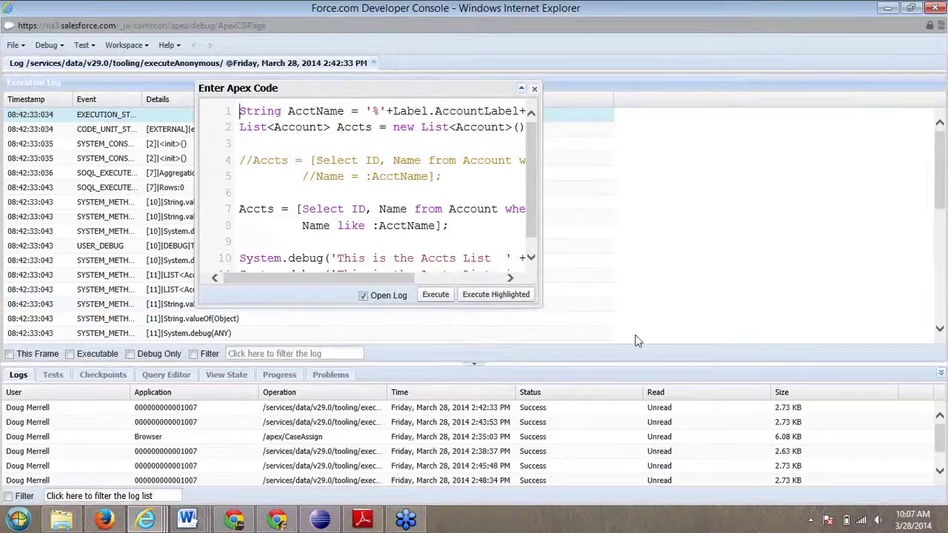
drag(637, 341, 748, 379)
click(704, 257)
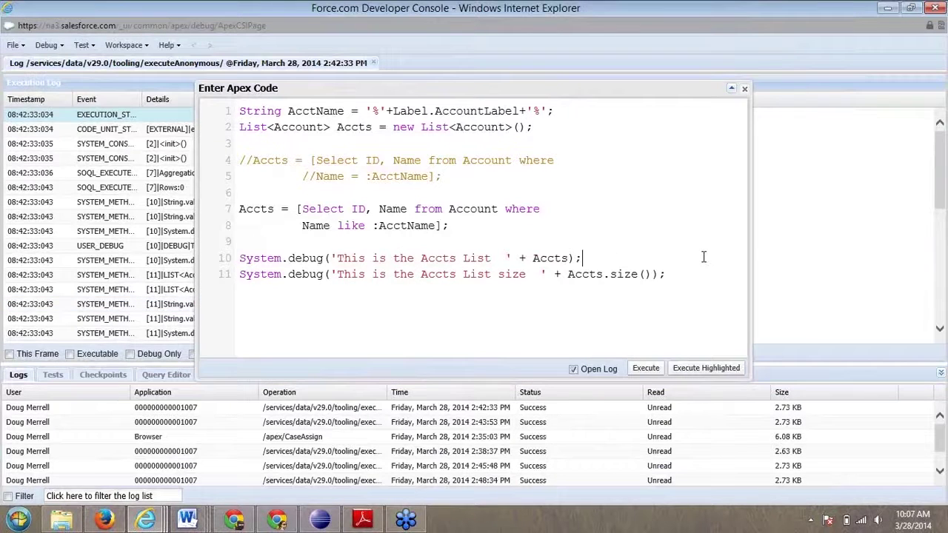
click(457, 307)
Select AccountLabel in line 1's Label.AccountLabel reference, then minimize the console.
drag(237, 111, 345, 115)
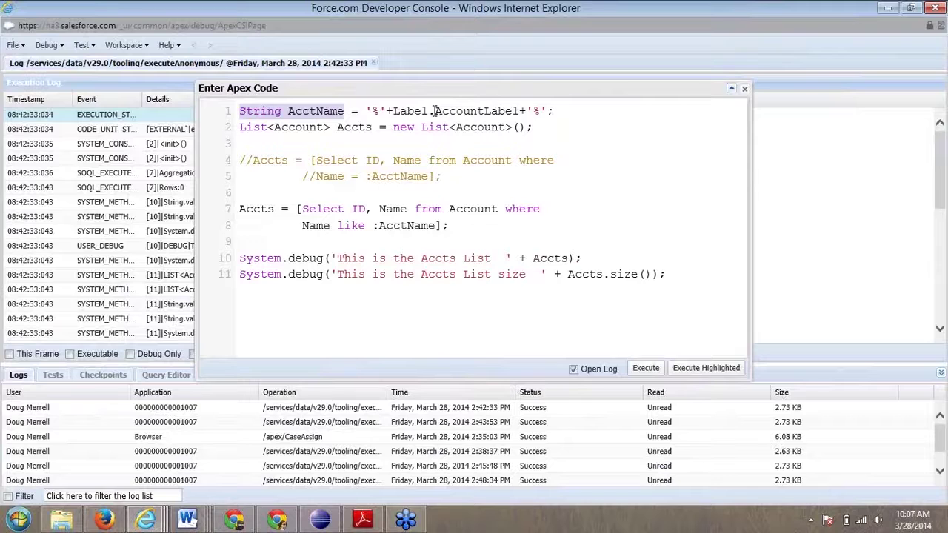
drag(435, 110, 519, 111)
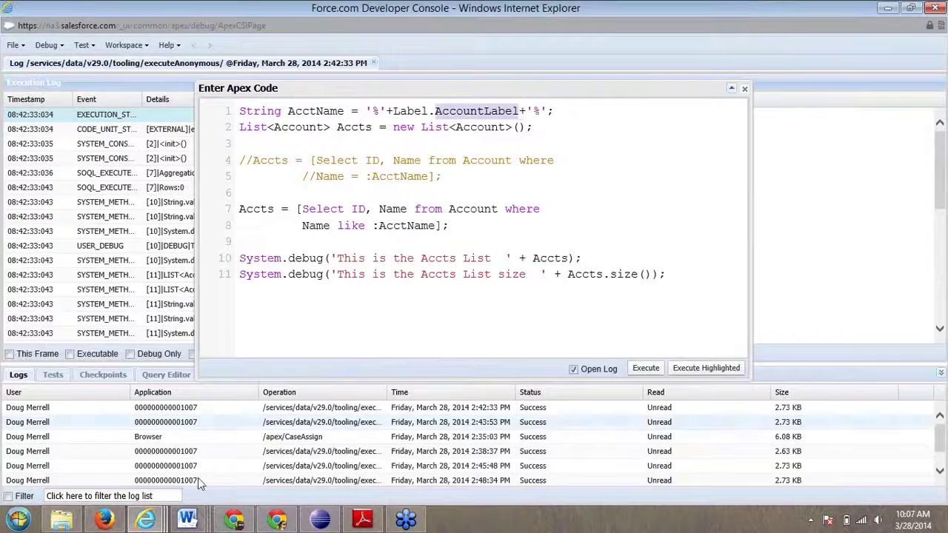
mouse_move(146, 519)
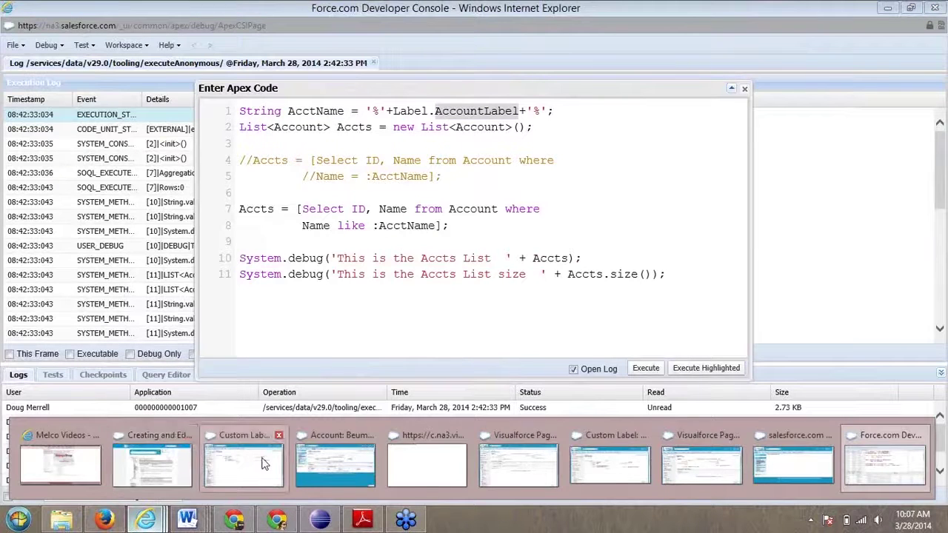
click(888, 10)
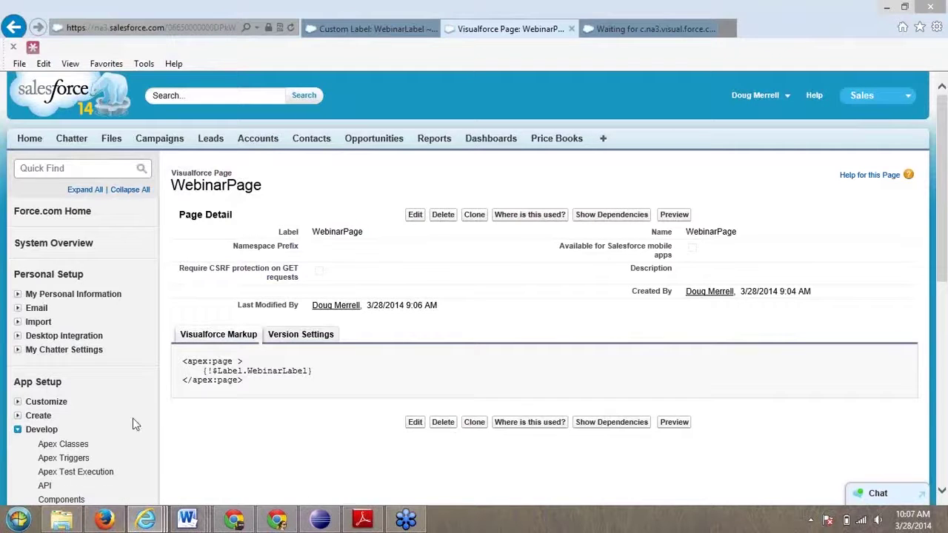
Open Custom Labels in a new tab and view the AccountLabel value, Health System.
scroll(64, 417, down, 3)
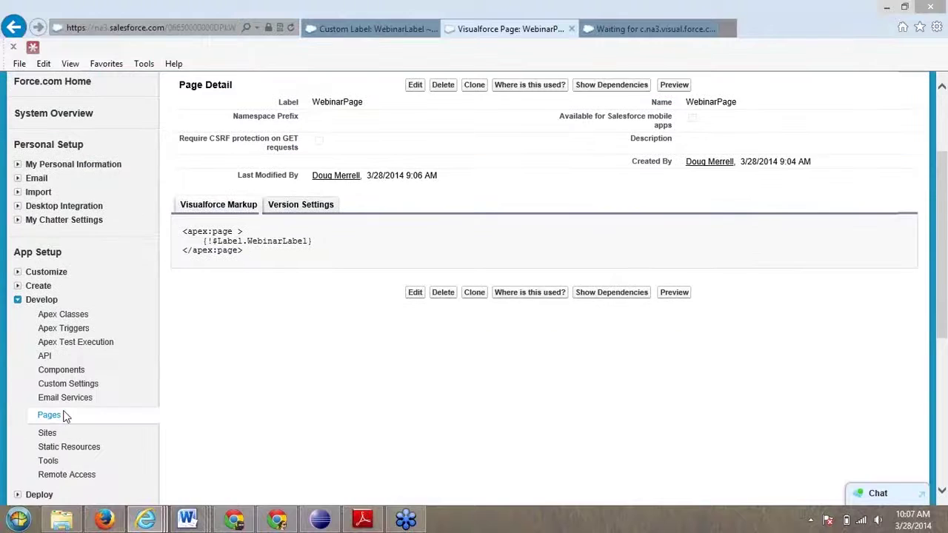
click(18, 299)
click(17, 286)
right_click(55, 317)
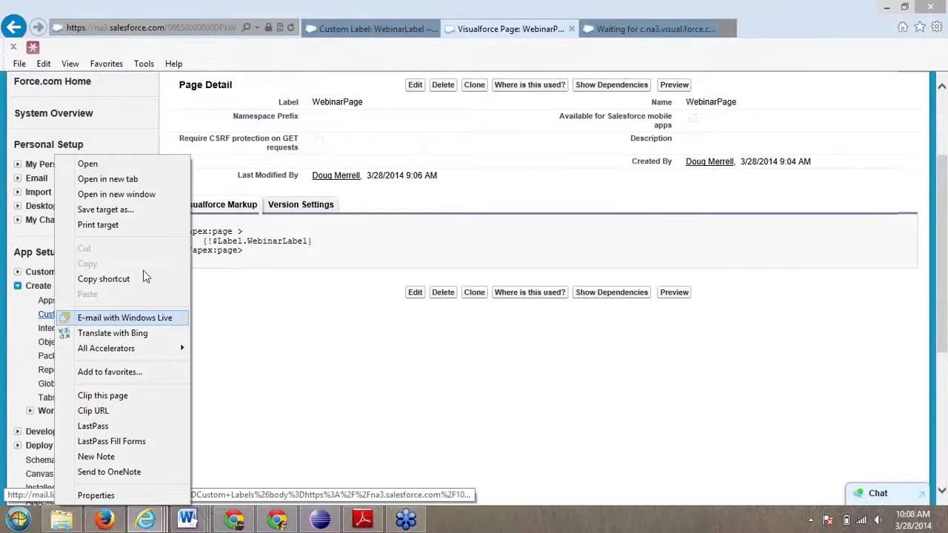
key(Return)
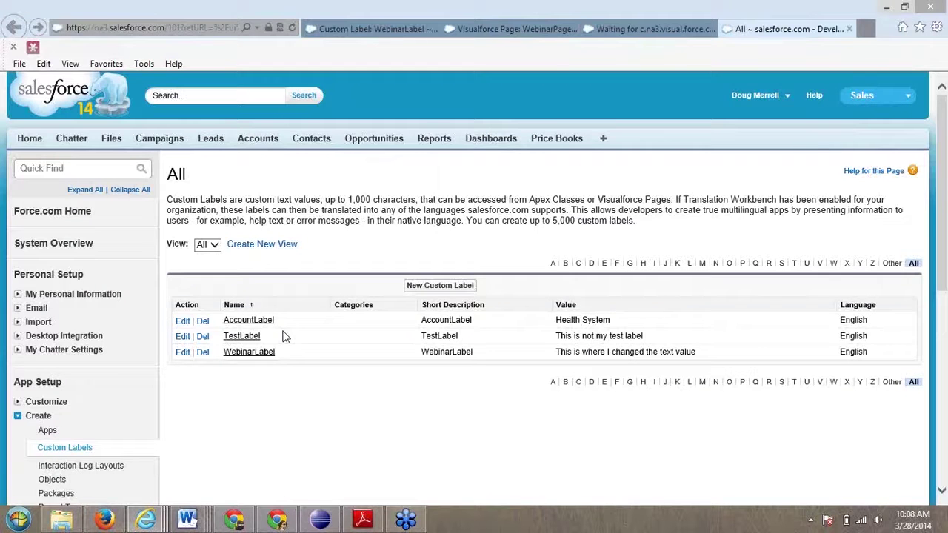
click(244, 327)
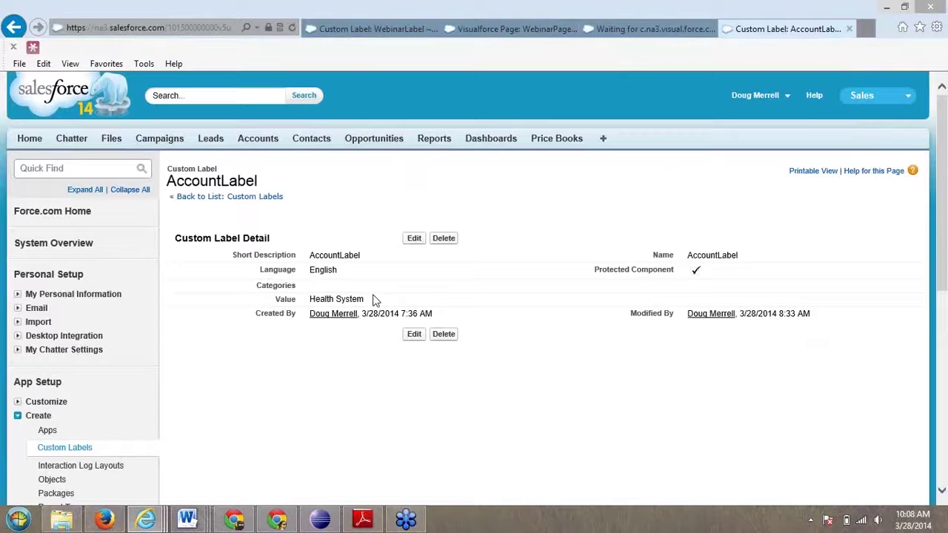
mouse_move(374, 298)
mouse_down()
mouse_move(311, 321)
mouse_move(270, 244)
mouse_up()
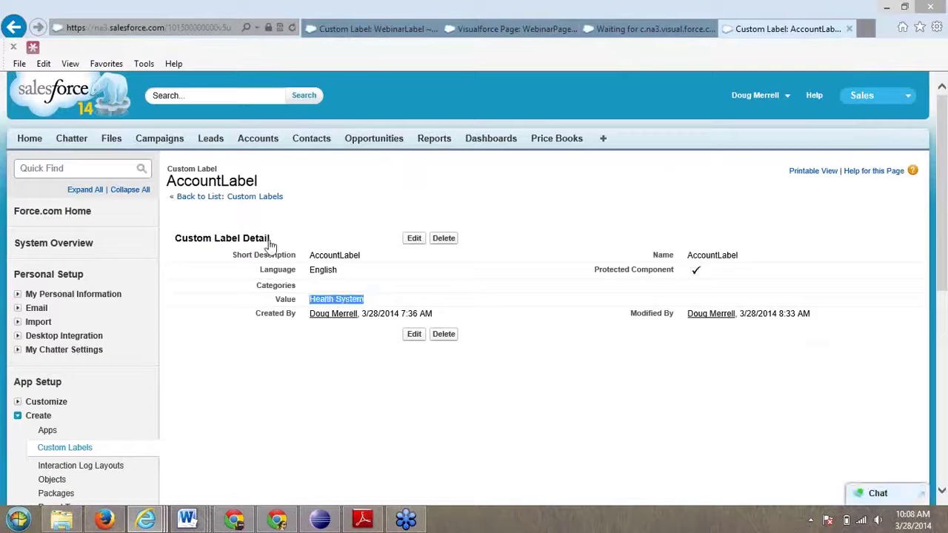
Open Accounts Home in a new tab and highlight the Health System account names.
right_click(257, 140)
click(331, 165)
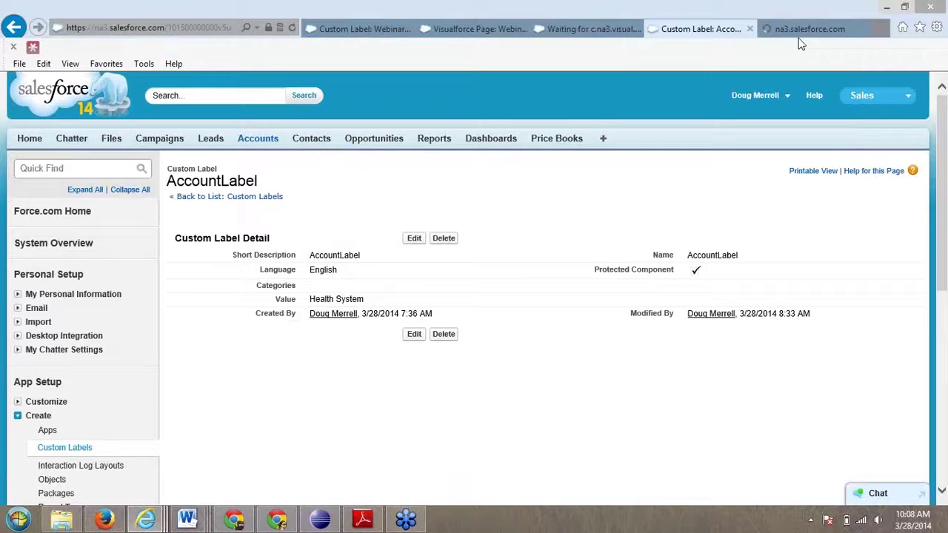
key(ctrl+Tab)
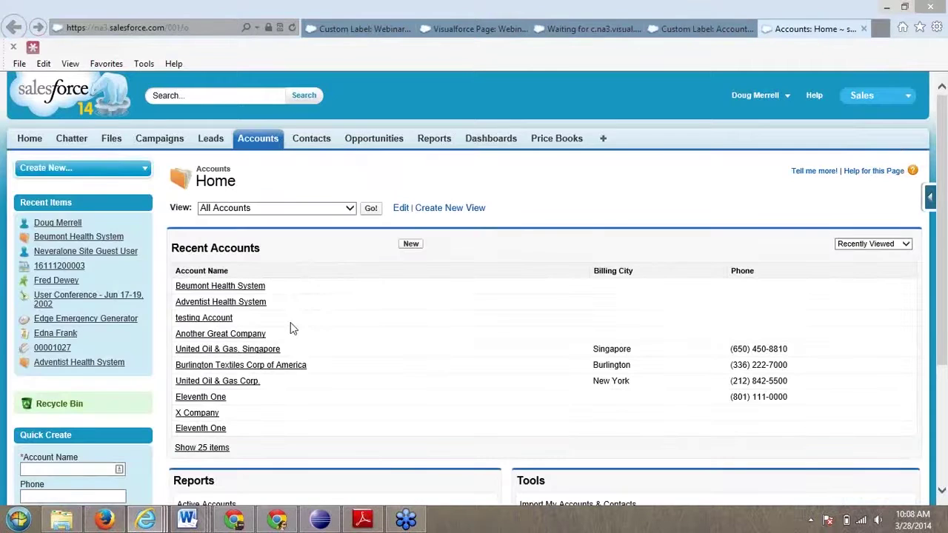
drag(270, 308, 215, 309)
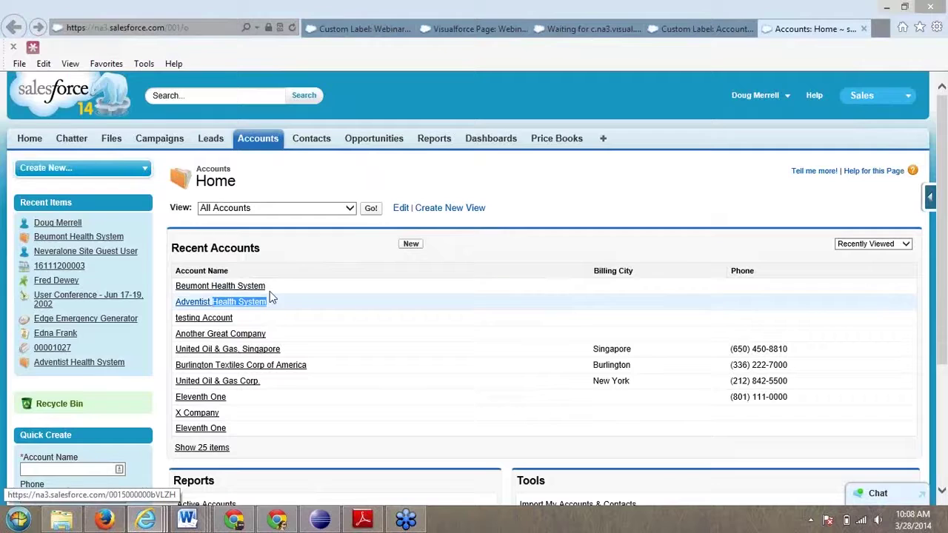
drag(272, 289, 212, 289)
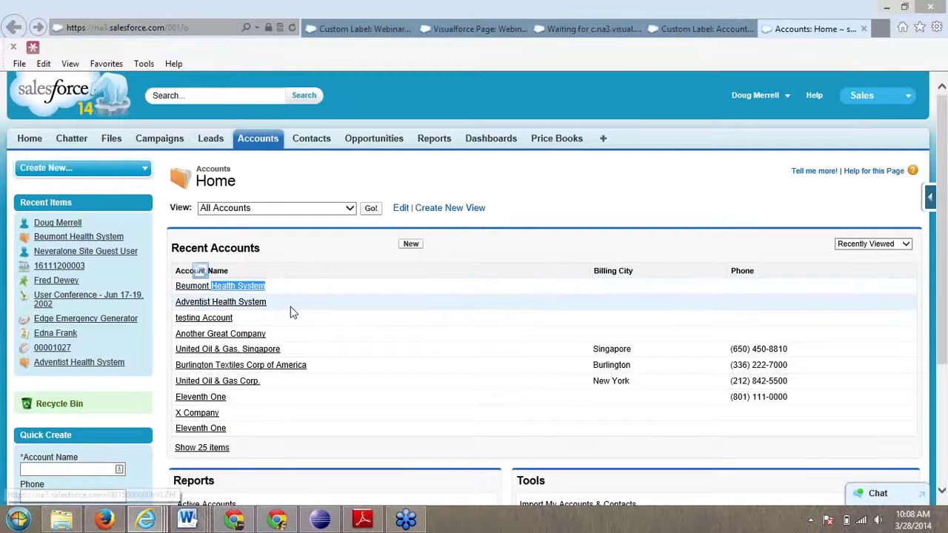
click(561, 188)
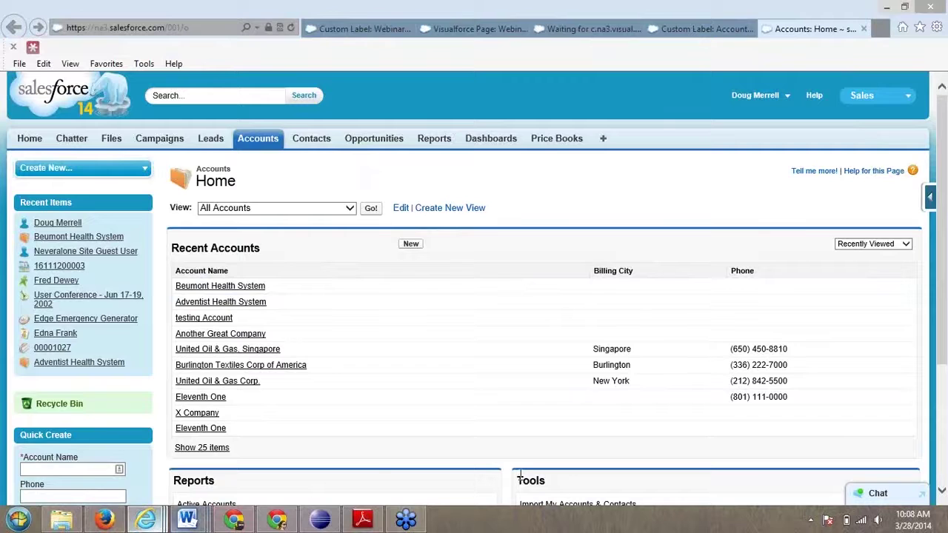
mouse_move(145, 520)
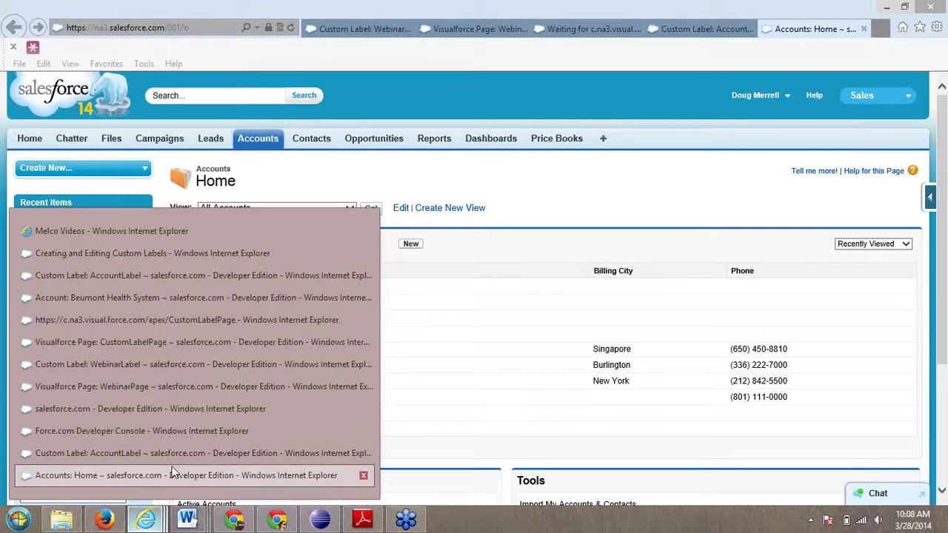
In the Apex snippet, highlight Label.AccountLabel, the AcctName variable and its :AcctName bind.
click(127, 431)
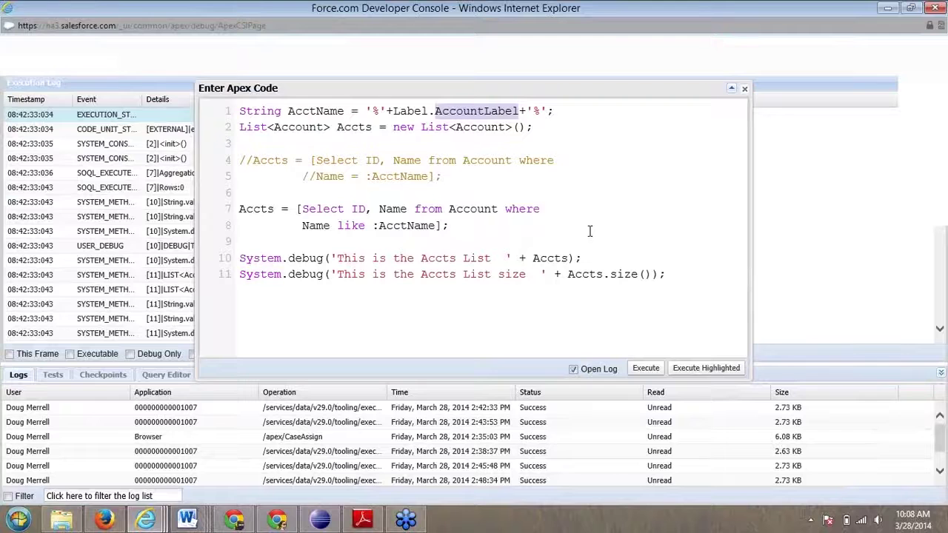
click(678, 274)
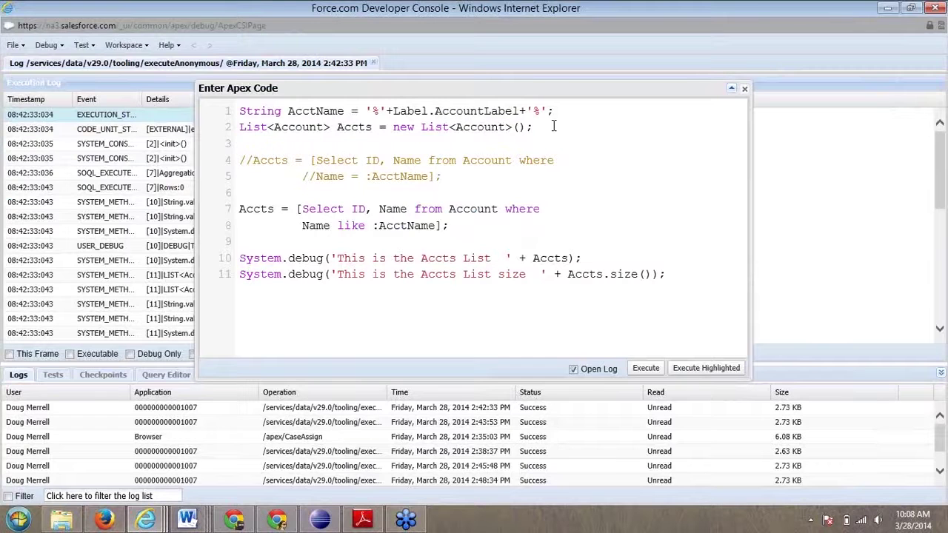
drag(521, 111, 394, 111)
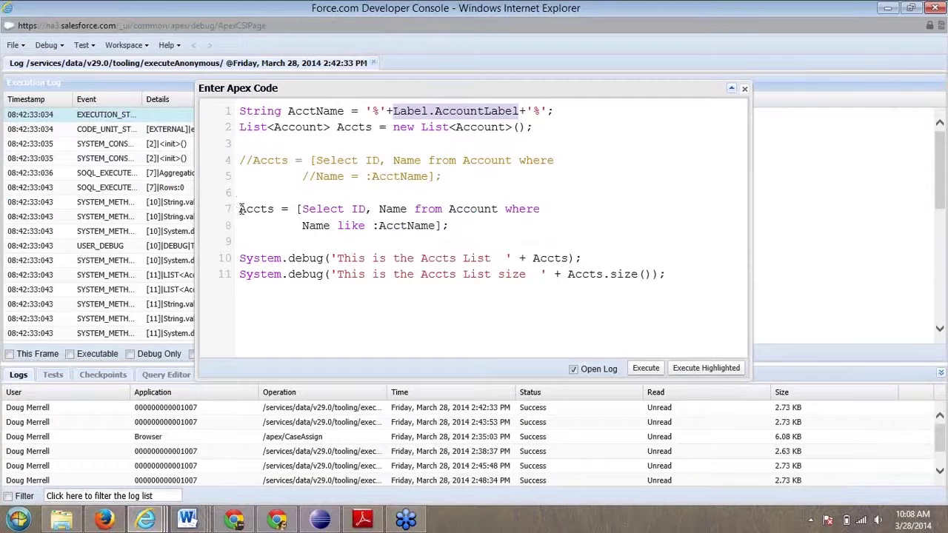
click(345, 111)
double_click(292, 111)
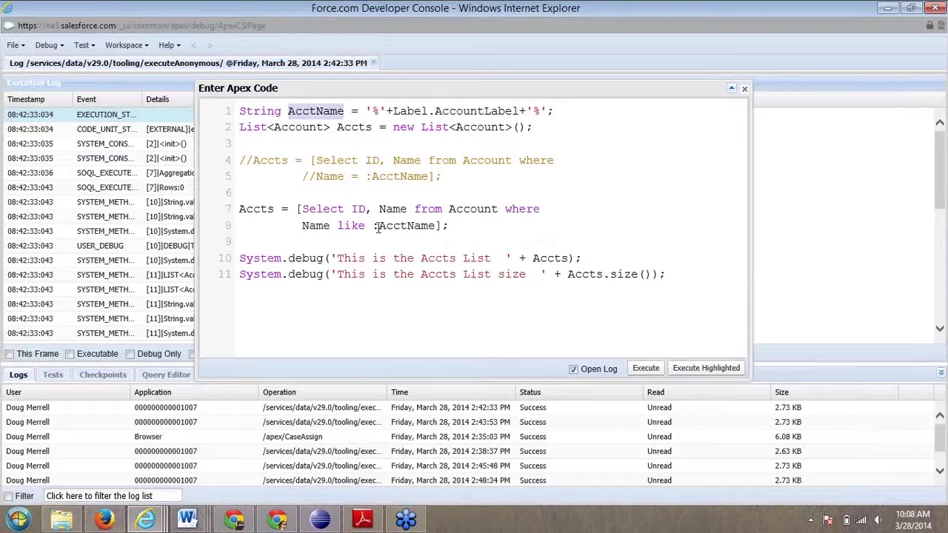
drag(373, 225, 435, 226)
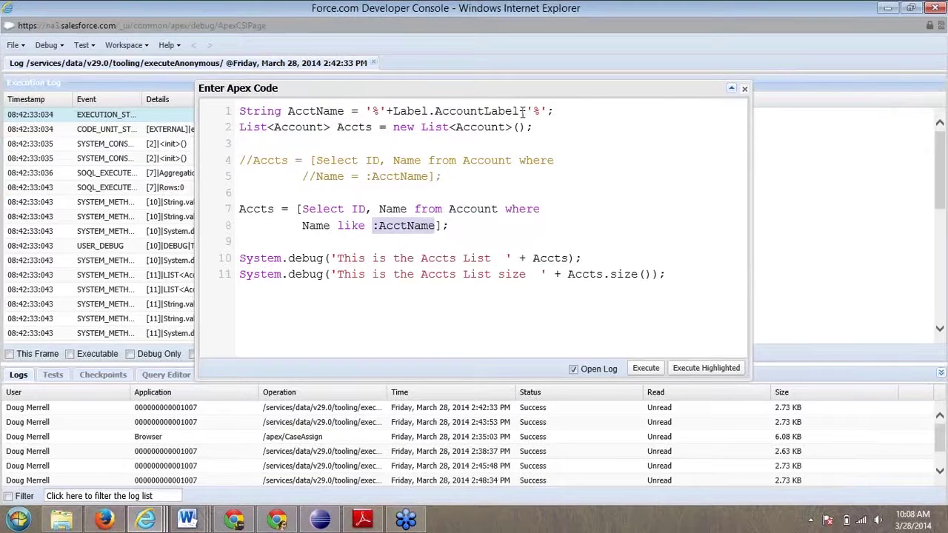
drag(524, 111, 393, 112)
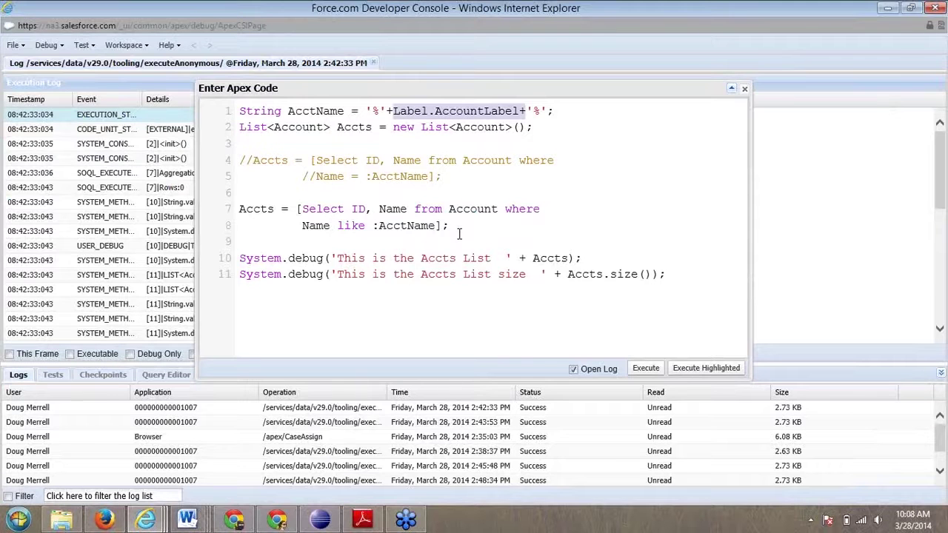
Run the Apex snippet, whose log shows the Account Name query returning 0 rows.
click(378, 225)
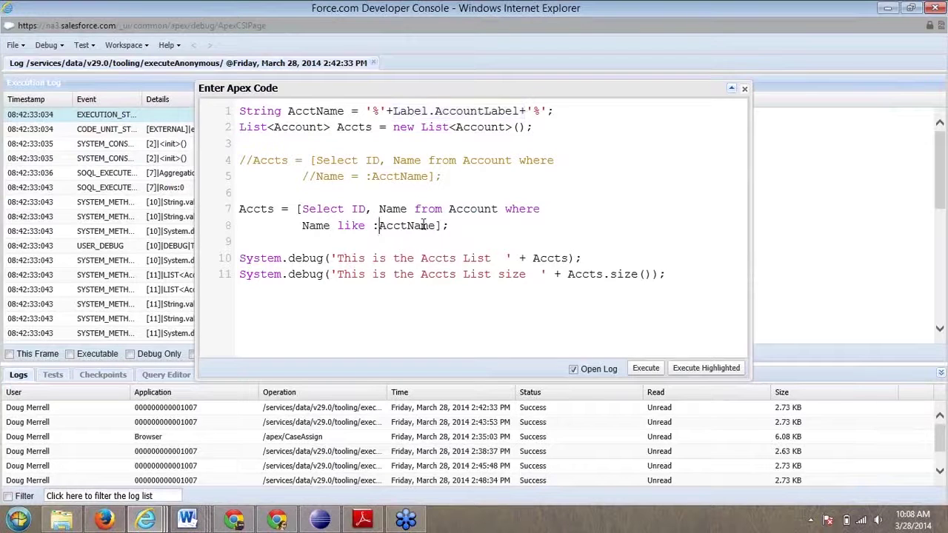
double_click(425, 225)
click(577, 238)
click(643, 371)
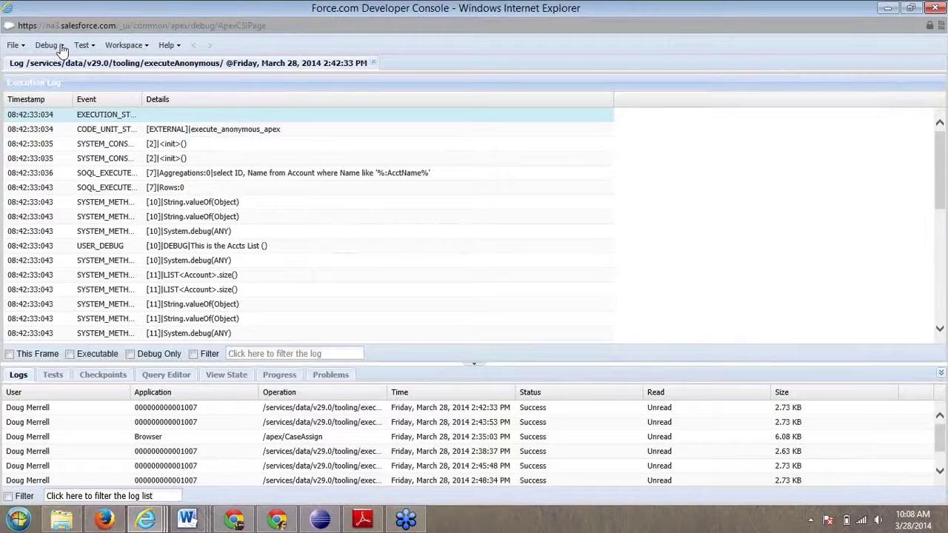
Execute all eleven highlighted lines and filter the new log to debug statements only.
click(372, 63)
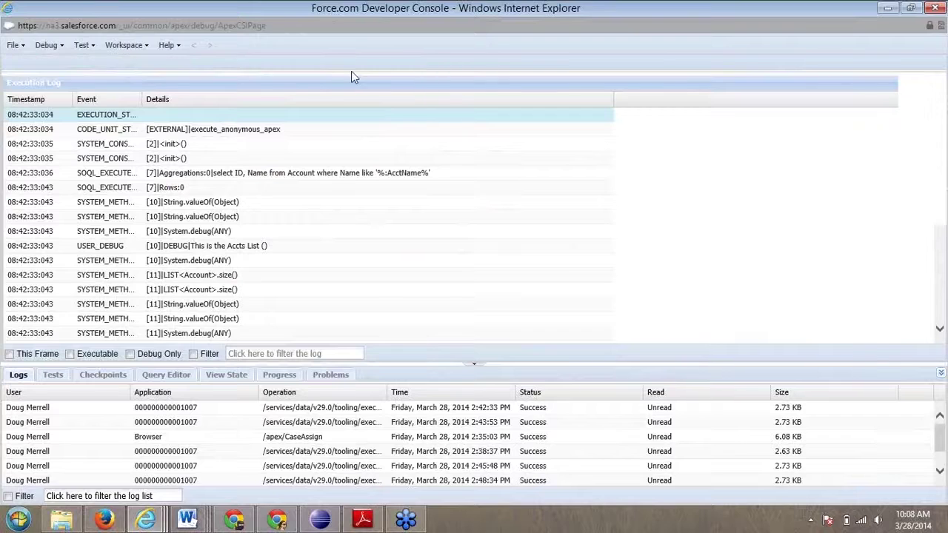
click(63, 49)
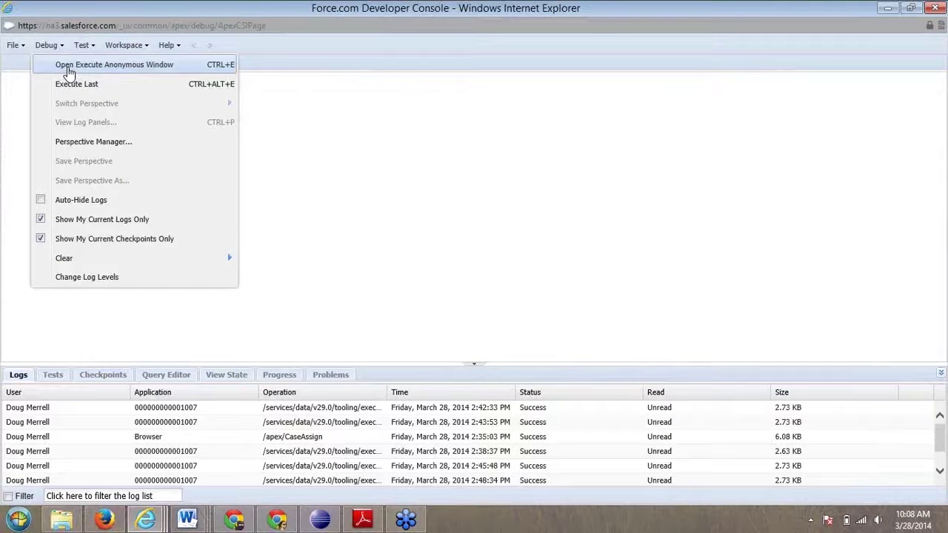
click(69, 65)
drag(667, 274, 239, 110)
click(695, 368)
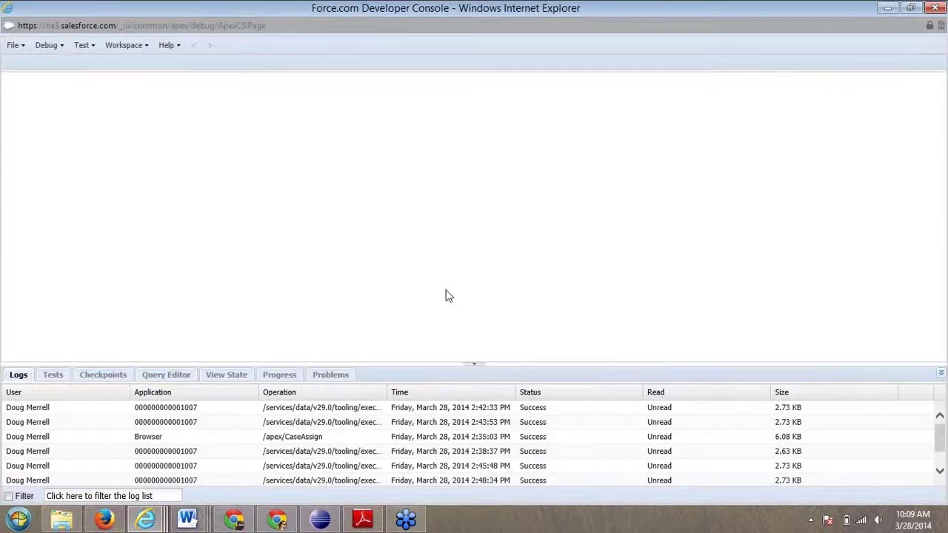
double_click(165, 409)
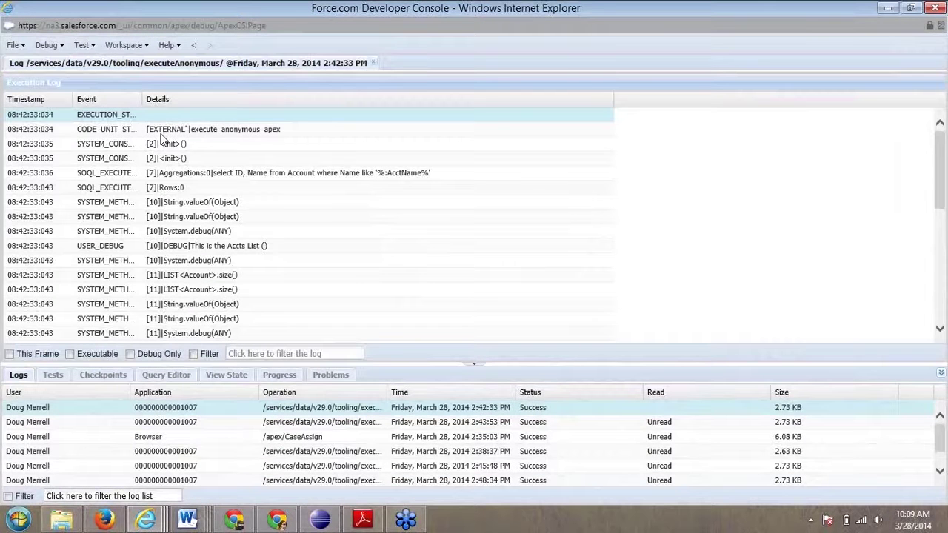
click(129, 355)
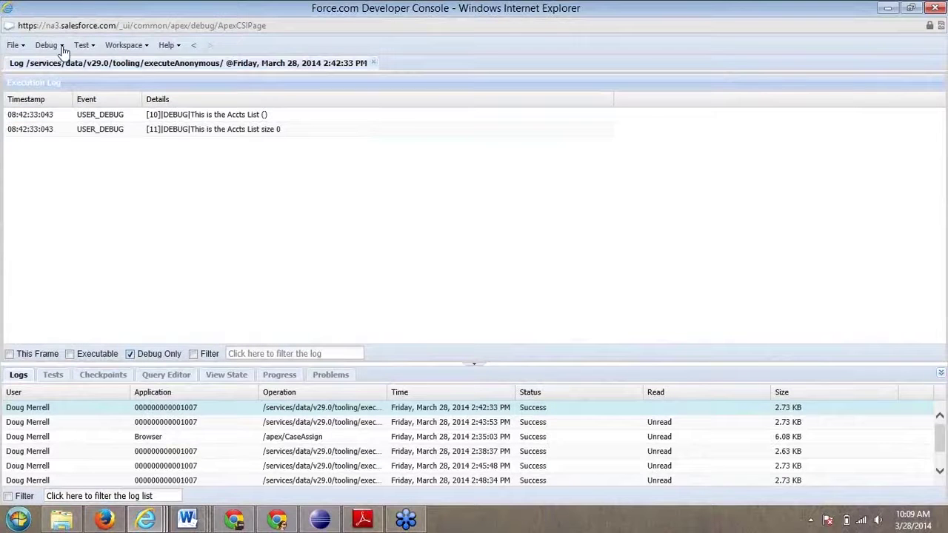
Rerun the snippet twice from the Execute Anonymous window, then close the Developer Console.
click(63, 45)
click(236, 65)
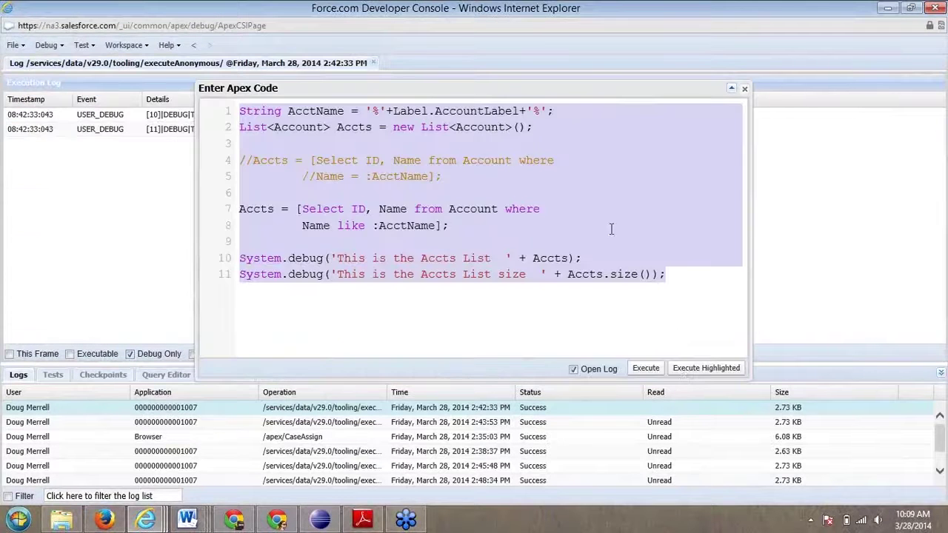
click(704, 366)
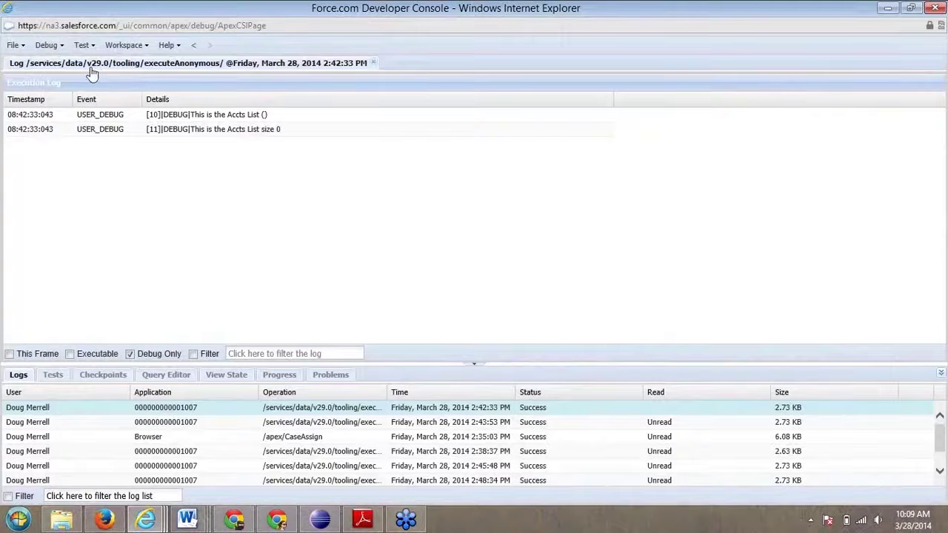
click(46, 45)
click(67, 65)
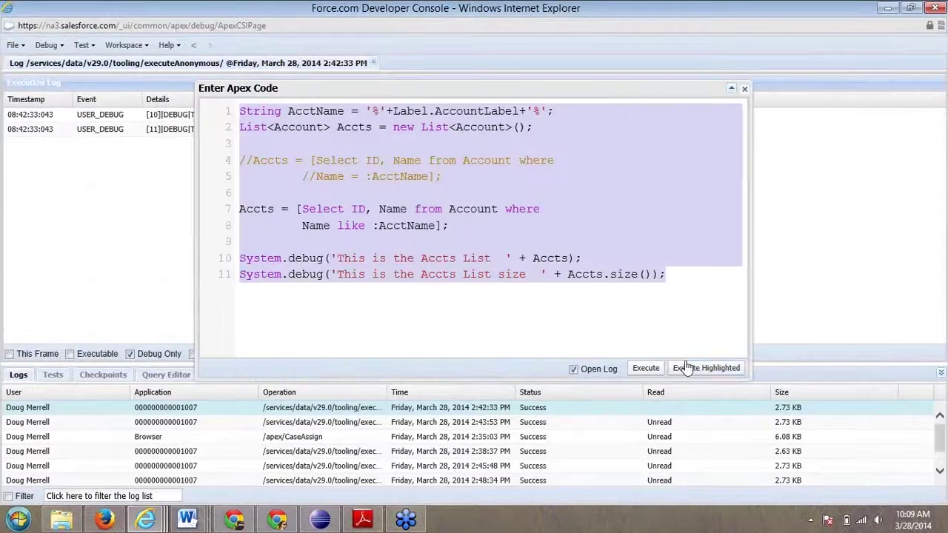
click(641, 370)
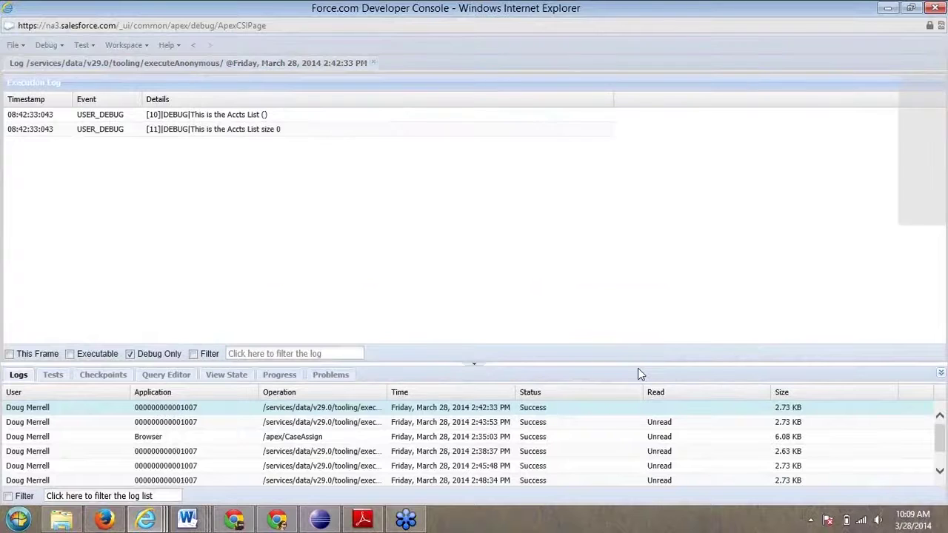
click(939, 7)
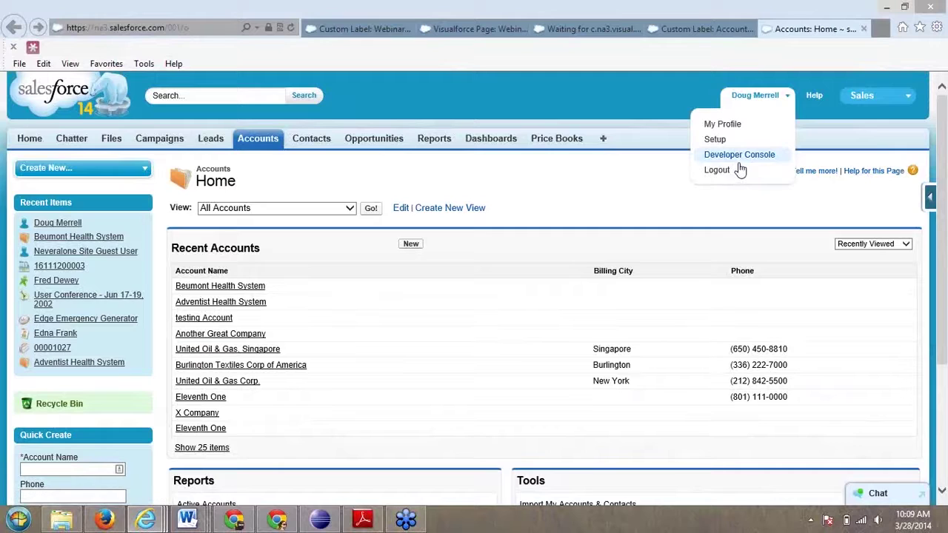
Relaunch the Developer Console, reposition it, and execute the anonymous Apex snippet.
click(742, 156)
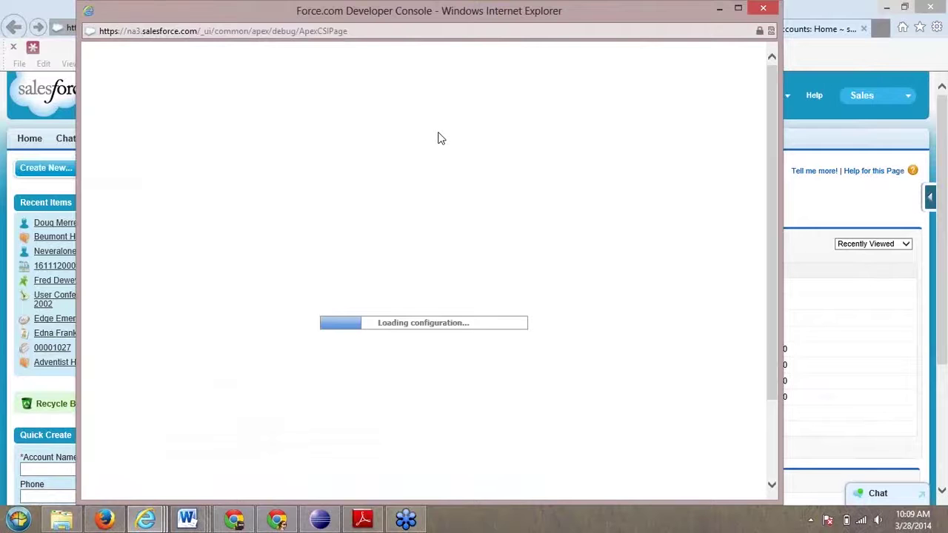
drag(343, 17, 509, 20)
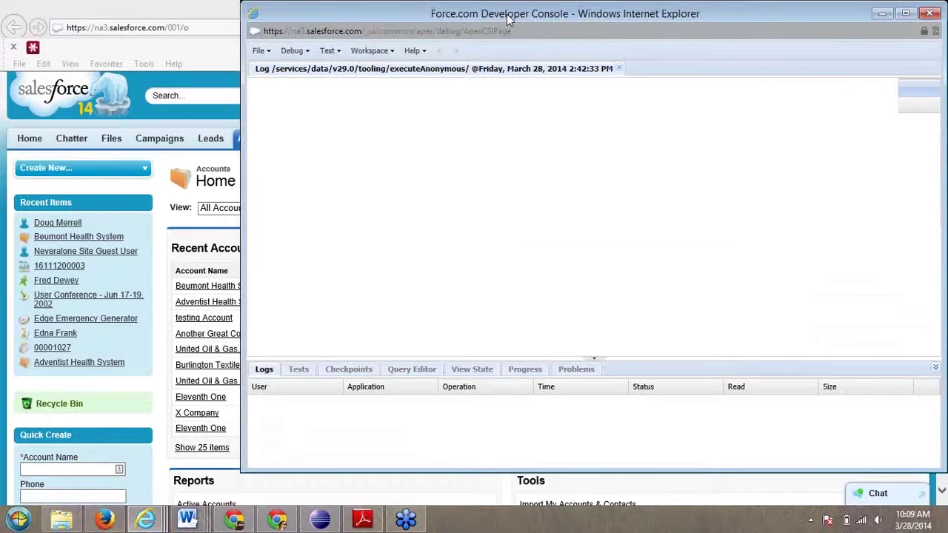
drag(508, 20, 414, 30)
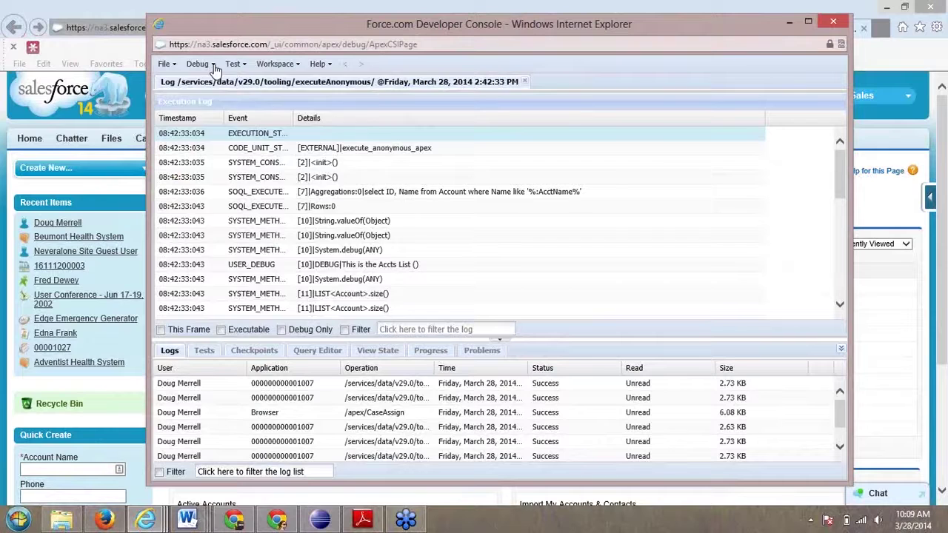
click(214, 64)
click(229, 80)
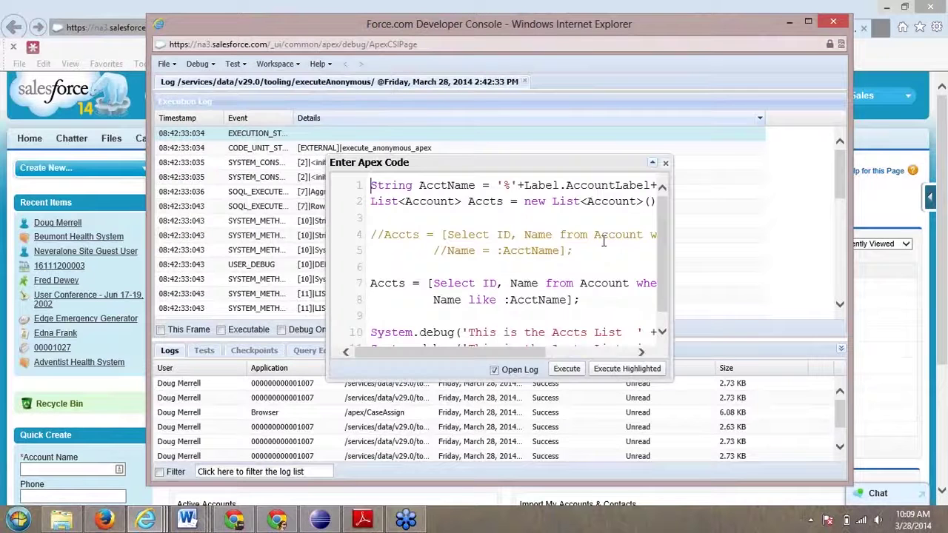
click(566, 369)
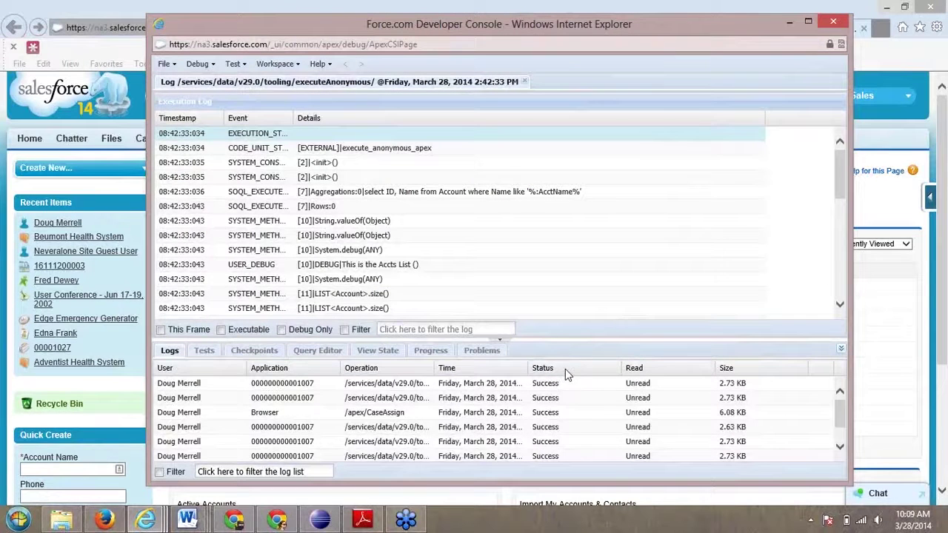
click(523, 83)
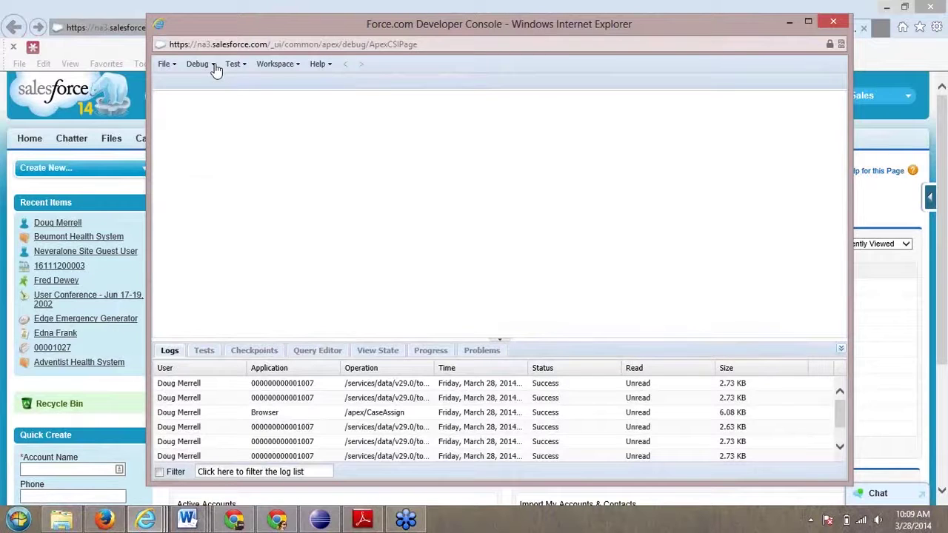
Run the snippet again, then select it and execute only the highlighted code.
click(211, 66)
click(228, 85)
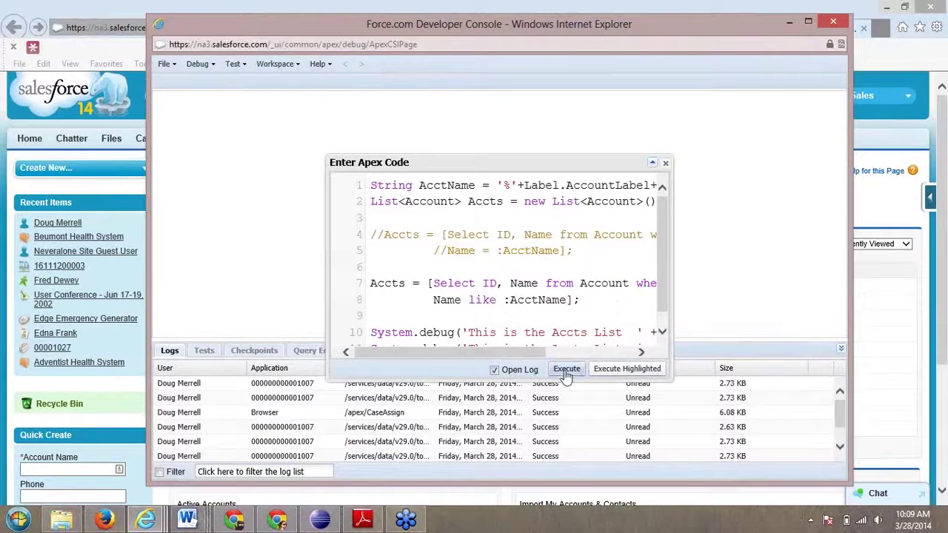
click(564, 371)
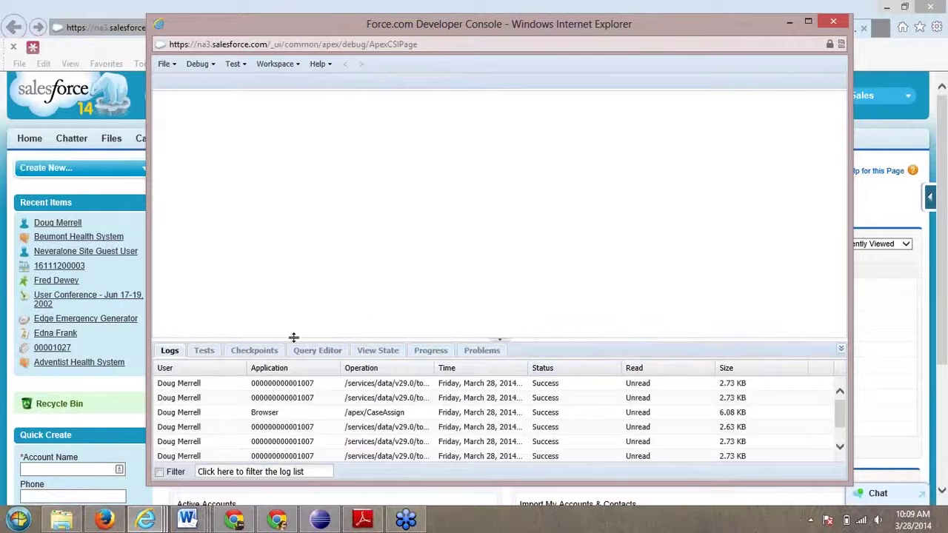
click(212, 68)
click(237, 86)
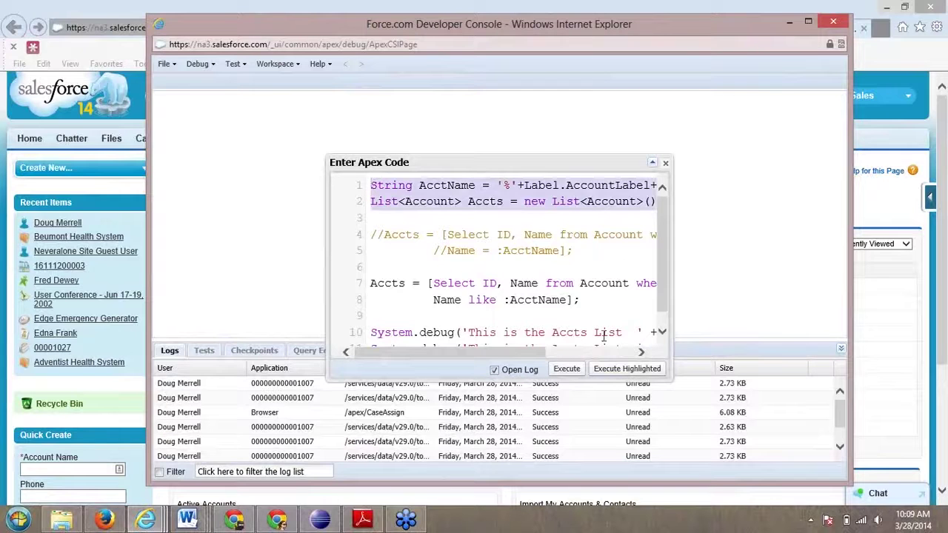
drag(604, 335, 649, 338)
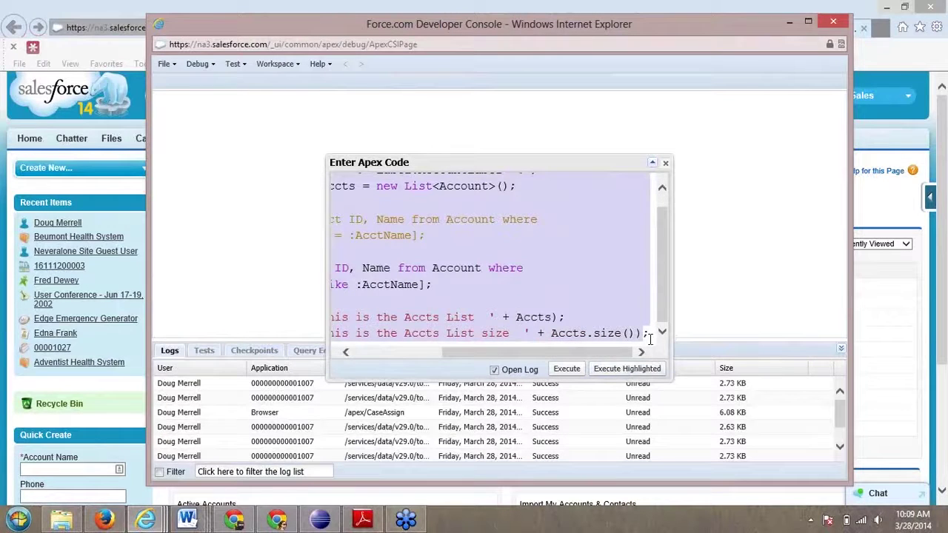
click(635, 369)
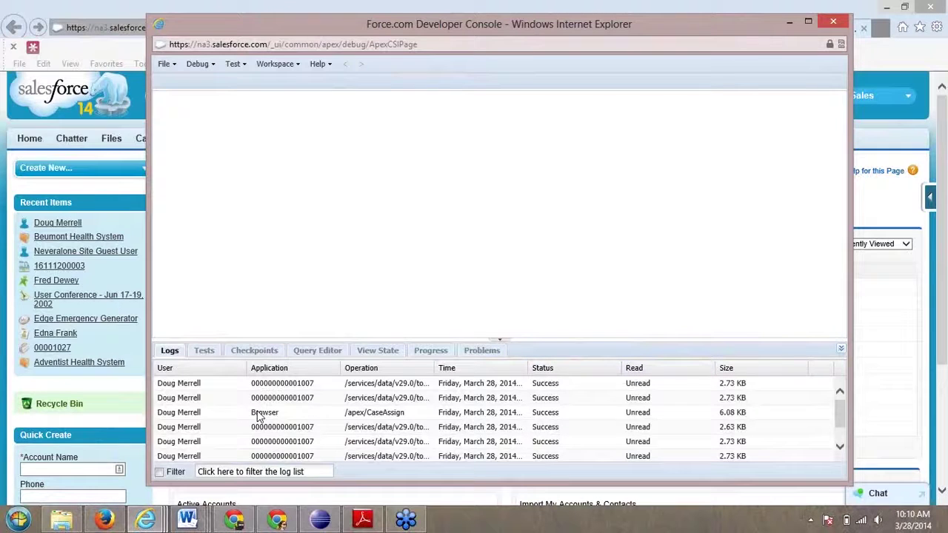
Open the newest log filtered to Debug Only, showing Accts List size 0, then close the console.
click(285, 384)
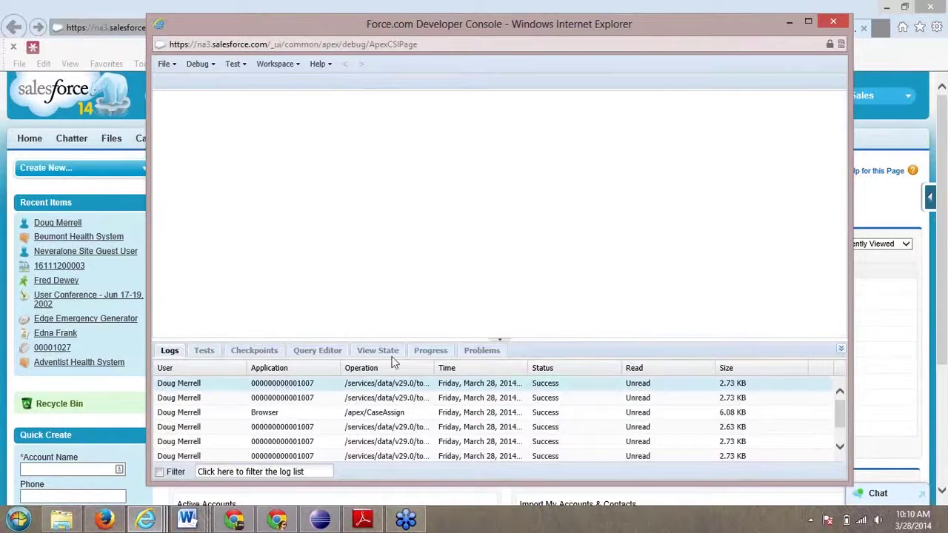
double_click(393, 383)
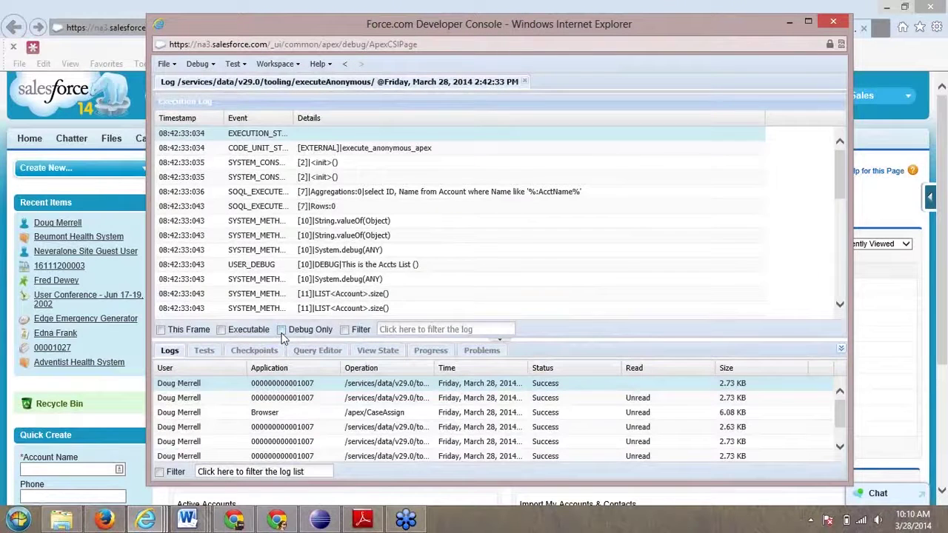
click(291, 328)
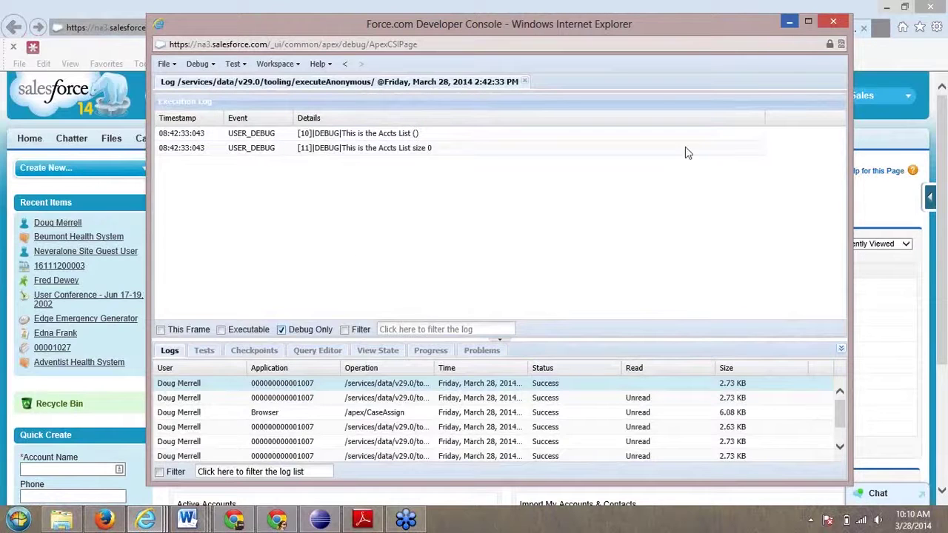
click(789, 21)
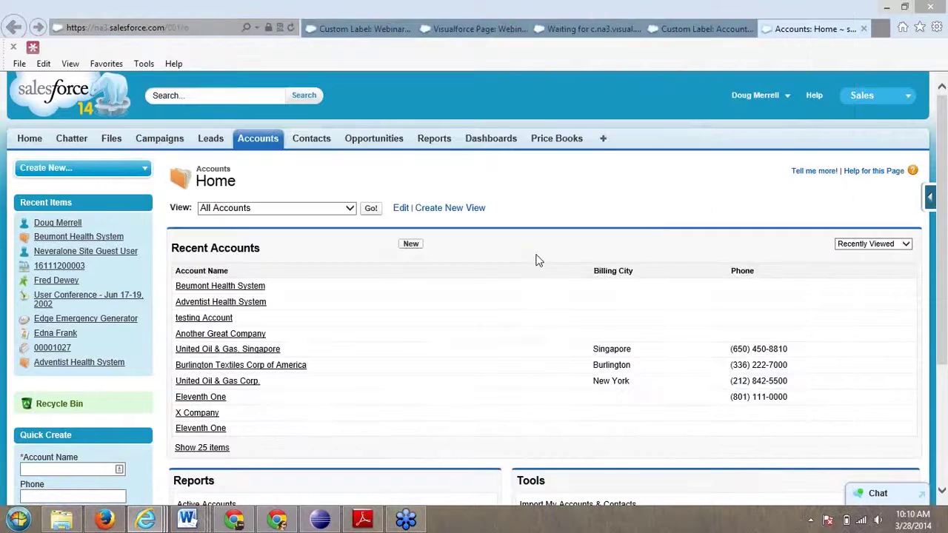
Return to the AccountLabel page and highlight its Health System value.
click(712, 31)
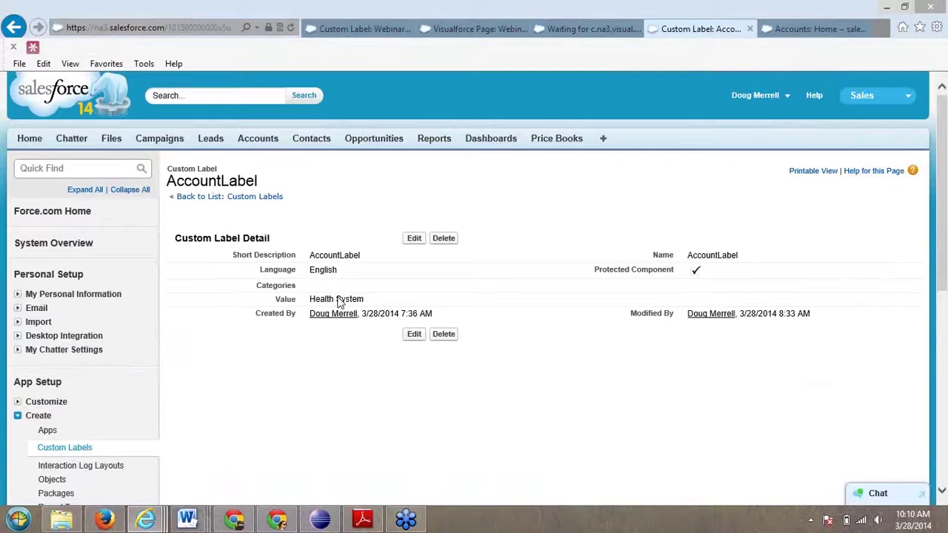
drag(364, 299, 318, 298)
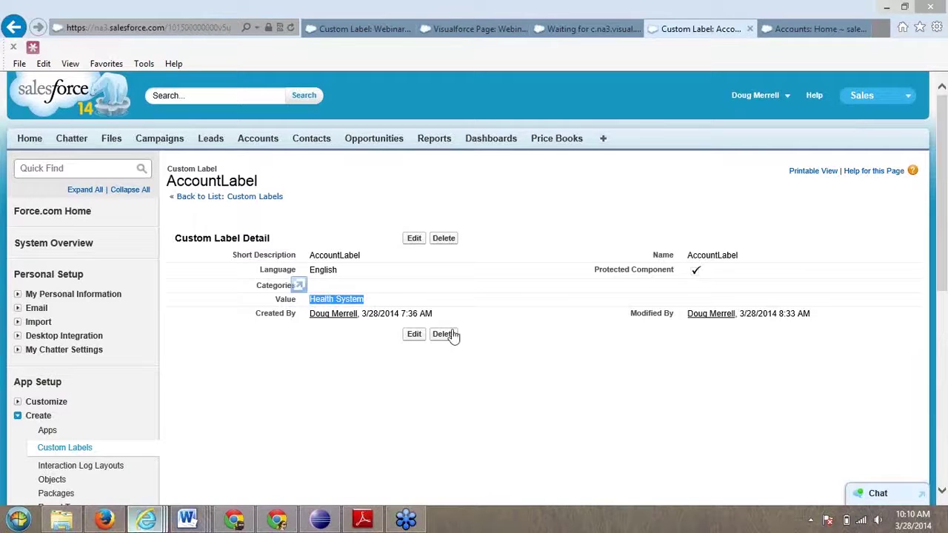
From the Visualforce page tab, relaunch Developer Console and open the Execute Anonymous window.
mouse_move(146, 519)
click(141, 395)
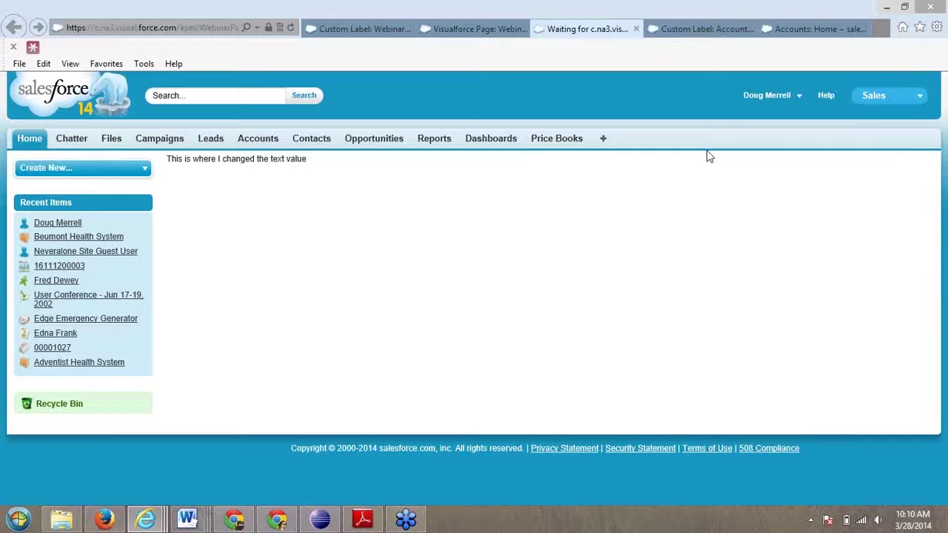
click(794, 102)
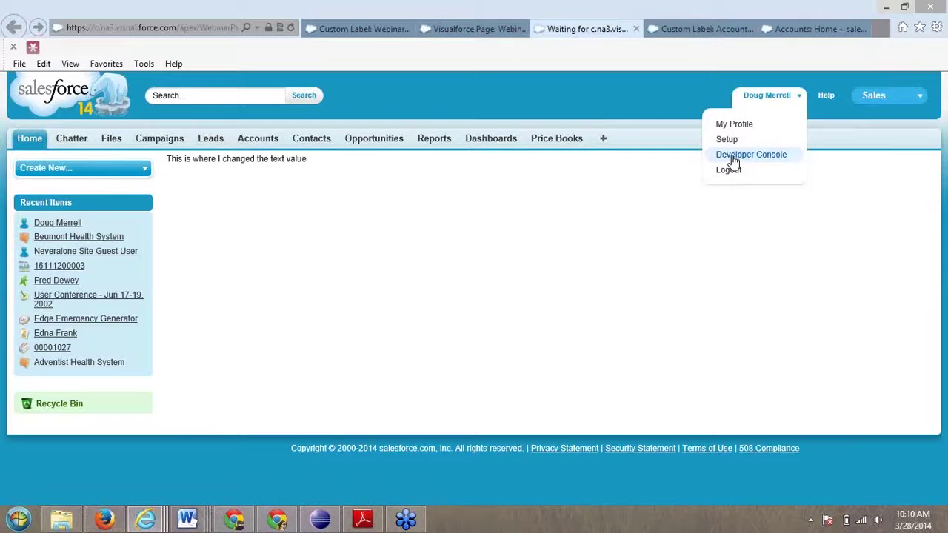
click(733, 161)
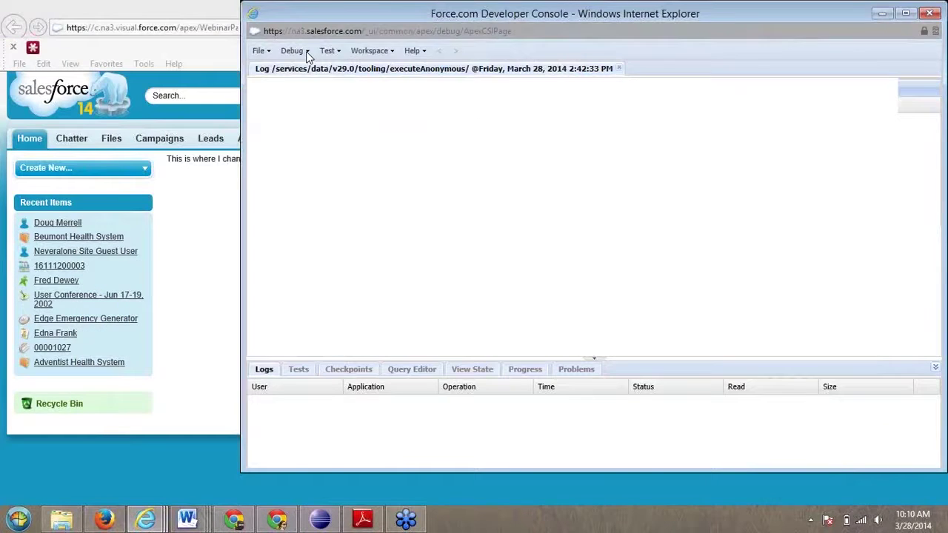
click(306, 52)
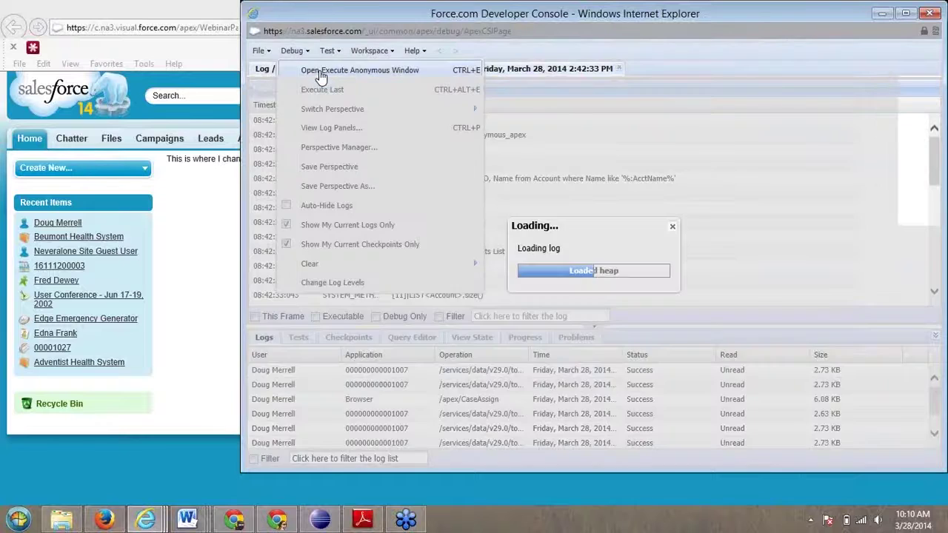
click(320, 72)
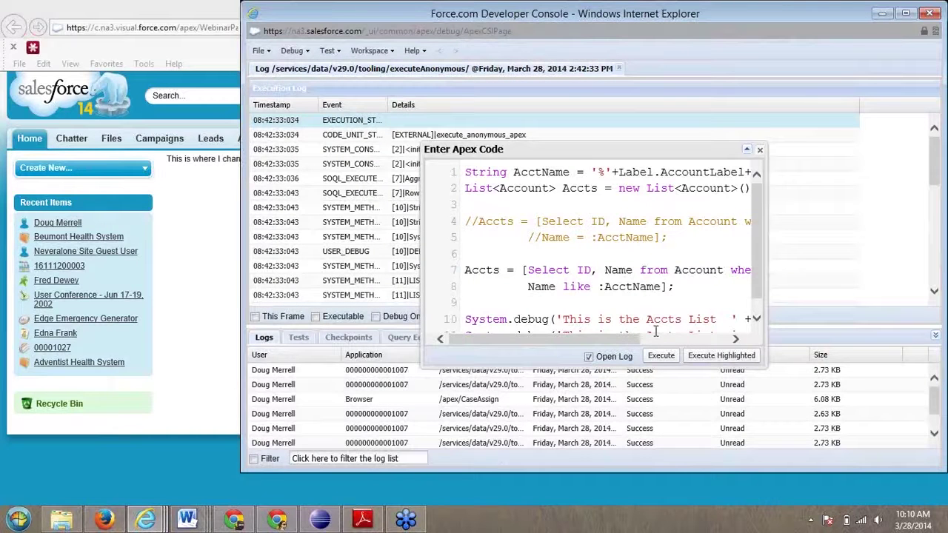
scroll(656, 325, right, 2)
scroll(666, 278, right, 1)
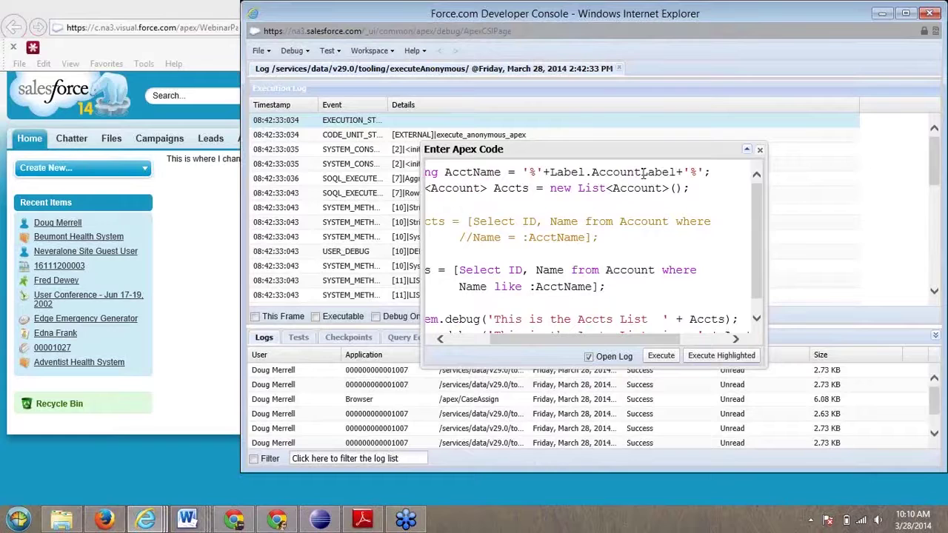
Highlight Label.AccountLabel on line 1, shift the console left, then close it.
drag(591, 172, 552, 175)
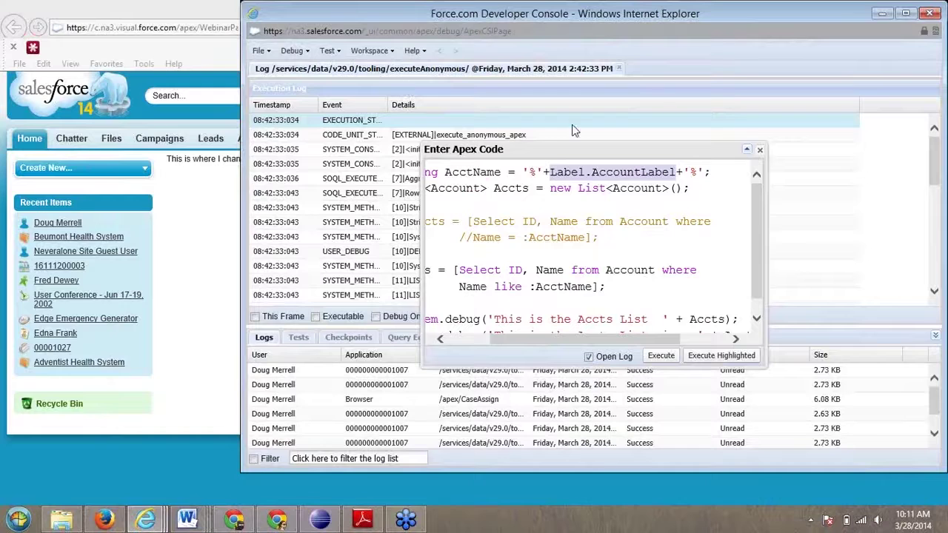
drag(709, 14, 753, 50)
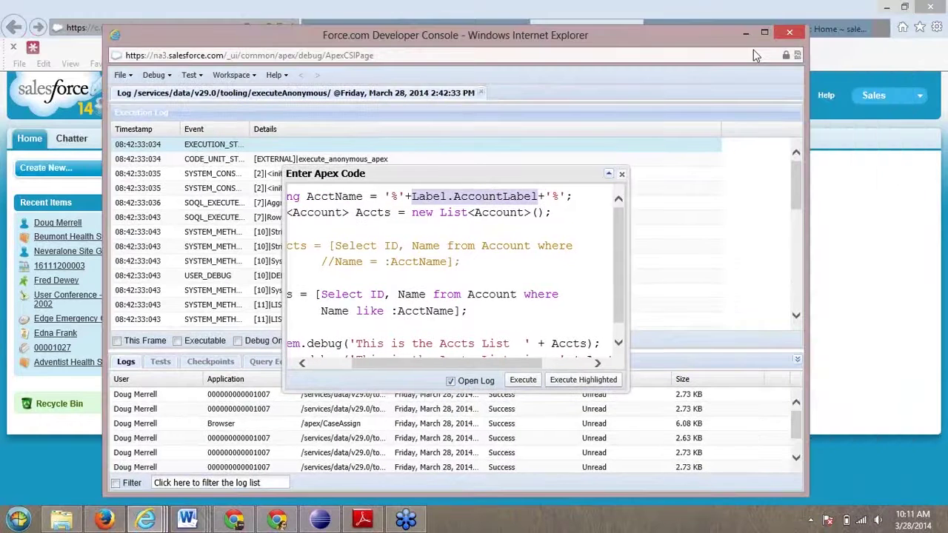
click(790, 33)
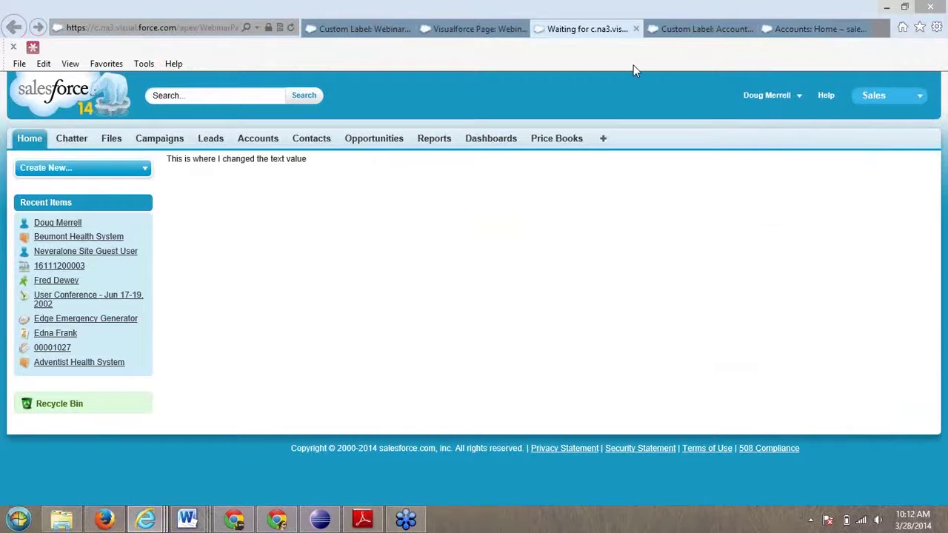
On the AccountLabel page, highlight the Health System value and English language, then edit the label.
click(707, 28)
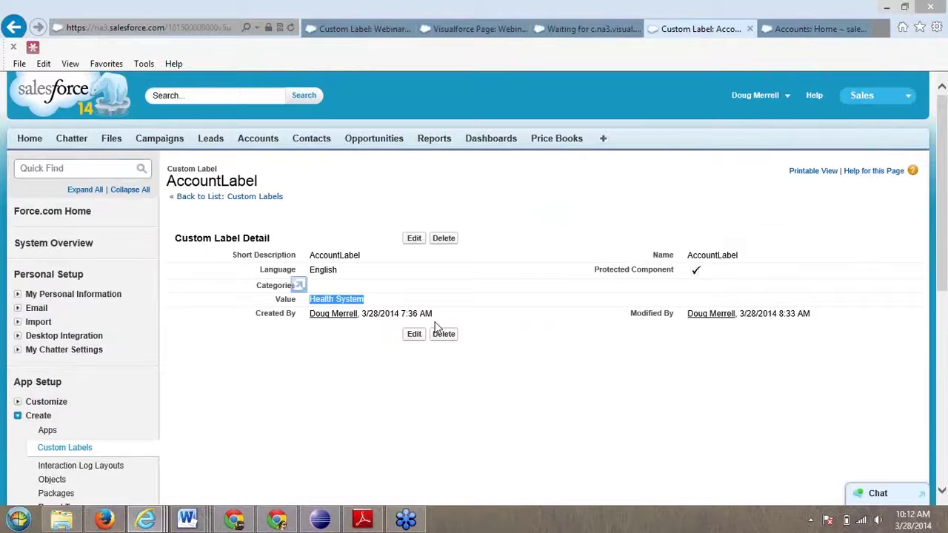
click(415, 185)
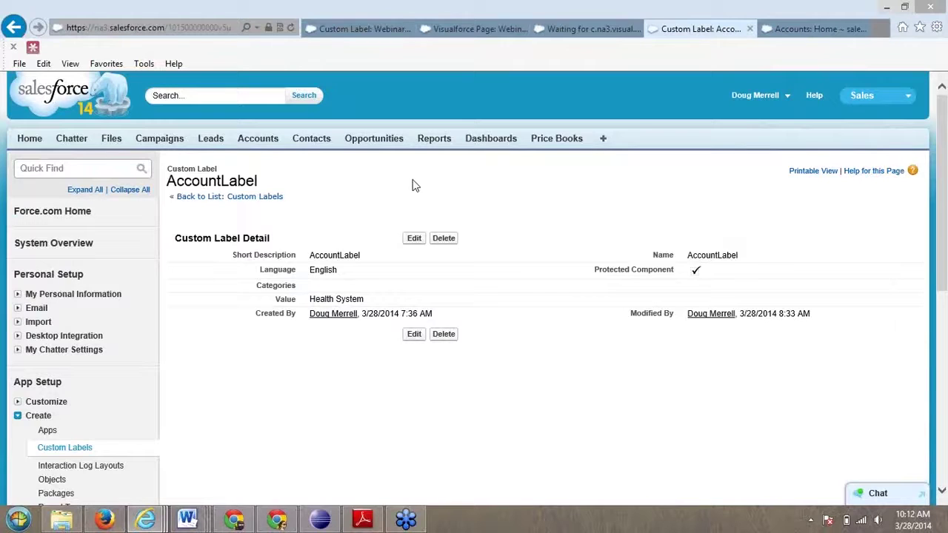
double_click(323, 270)
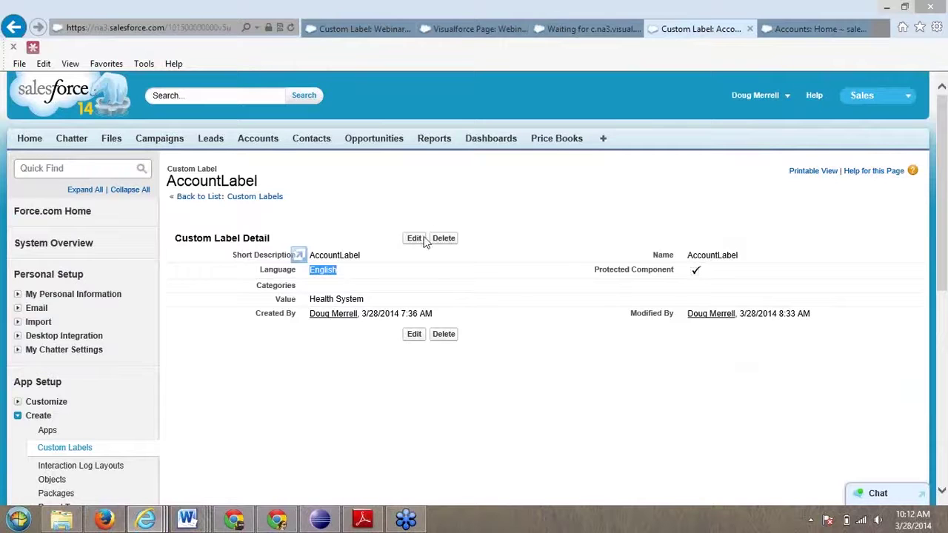
click(369, 304)
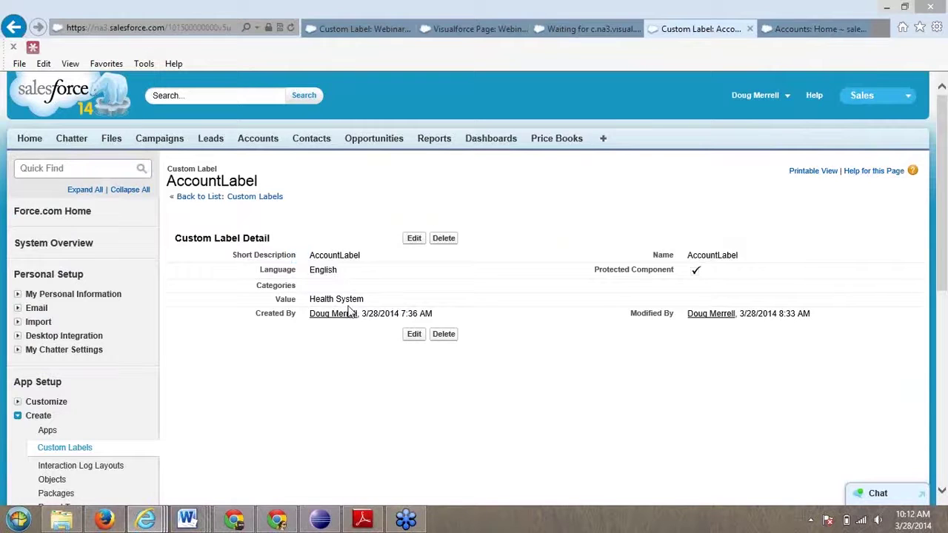
mouse_move(364, 299)
mouse_down()
mouse_move(330, 315)
mouse_move(311, 300)
mouse_up()
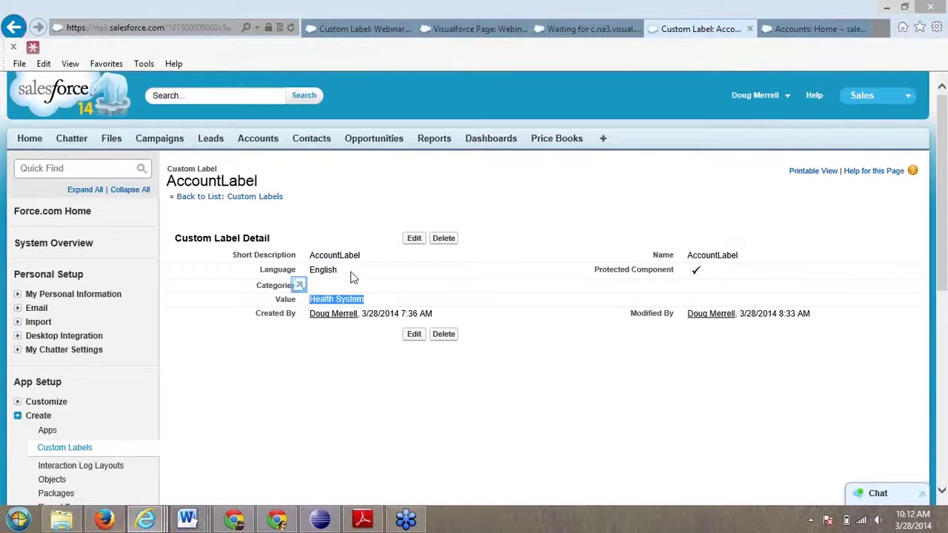
drag(338, 271, 309, 271)
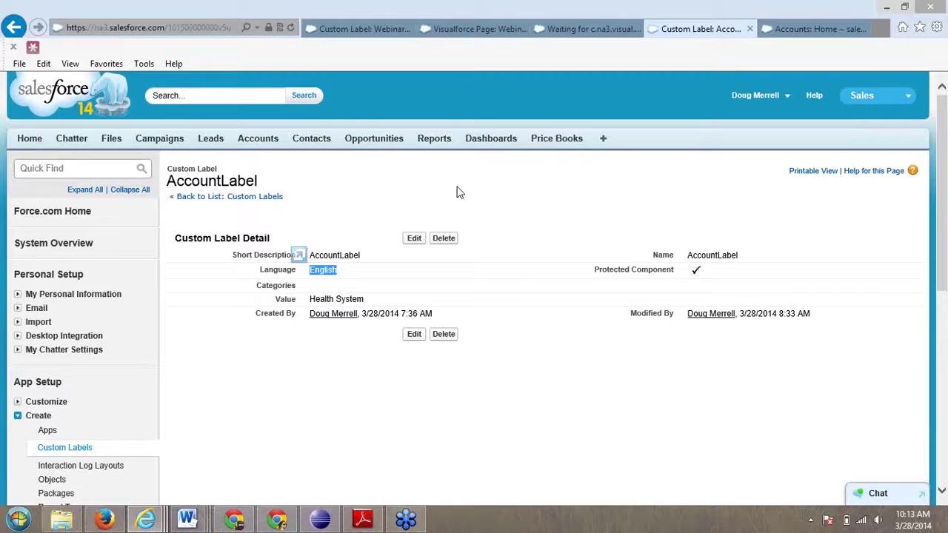
click(414, 239)
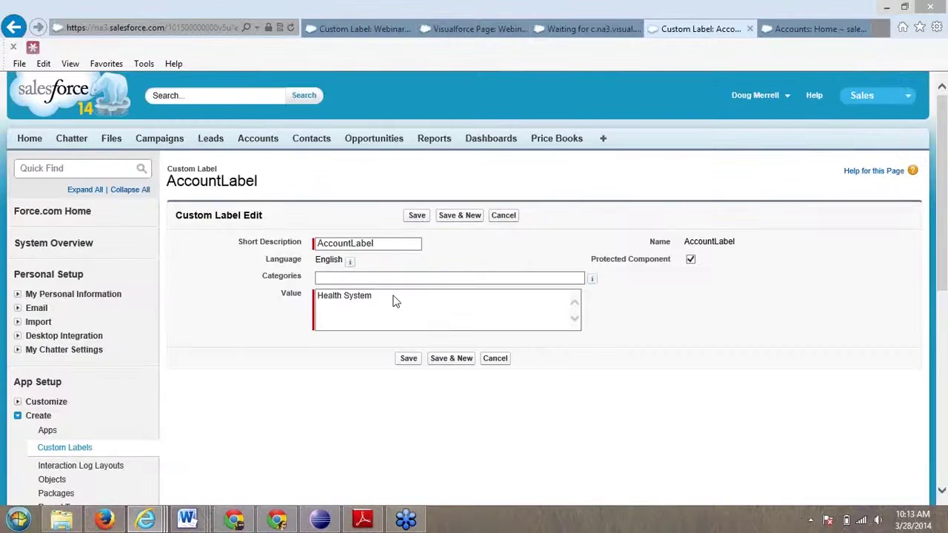
click(390, 300)
key(ctrl+a)
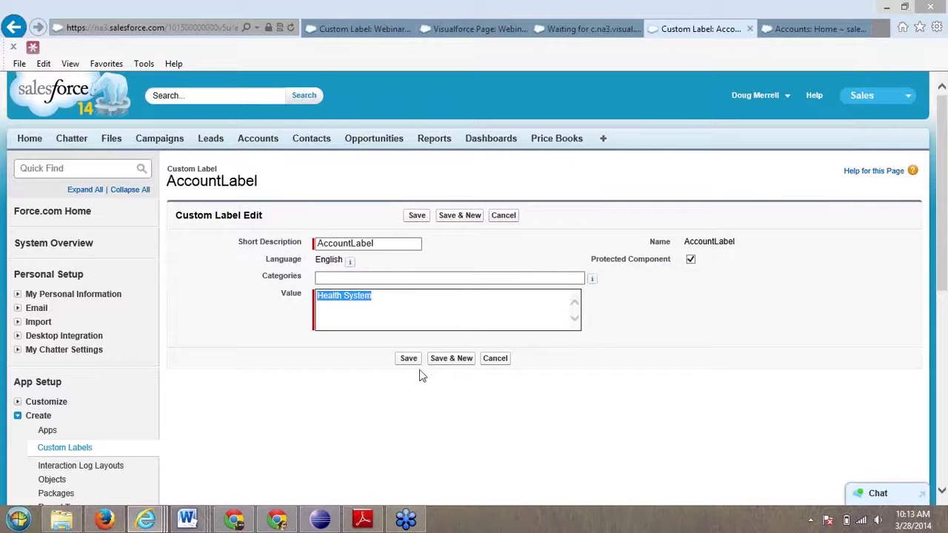
click(495, 426)
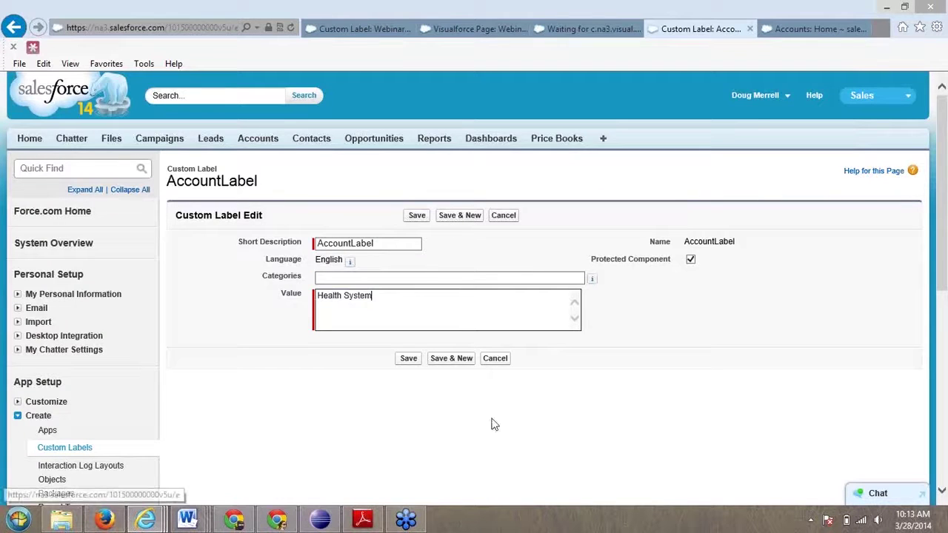
double_click(276, 297)
click(384, 320)
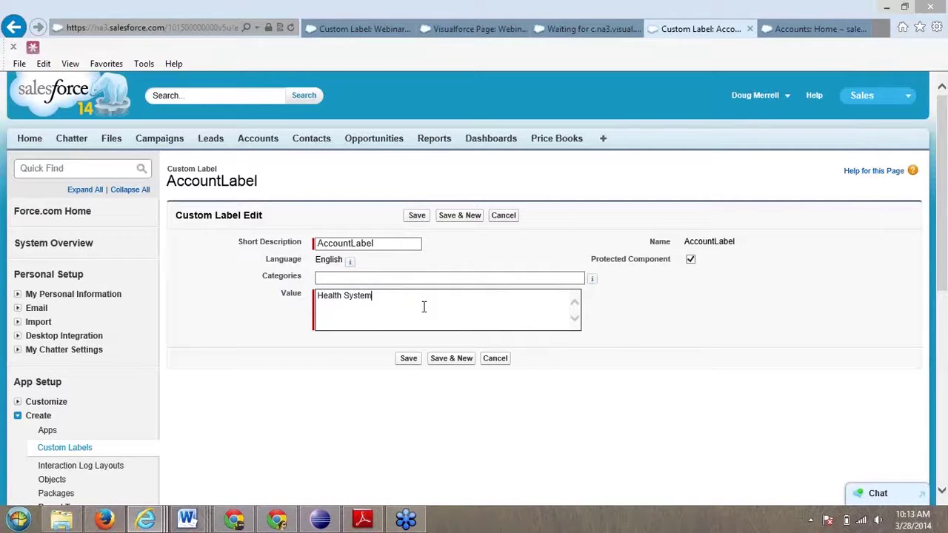
click(495, 359)
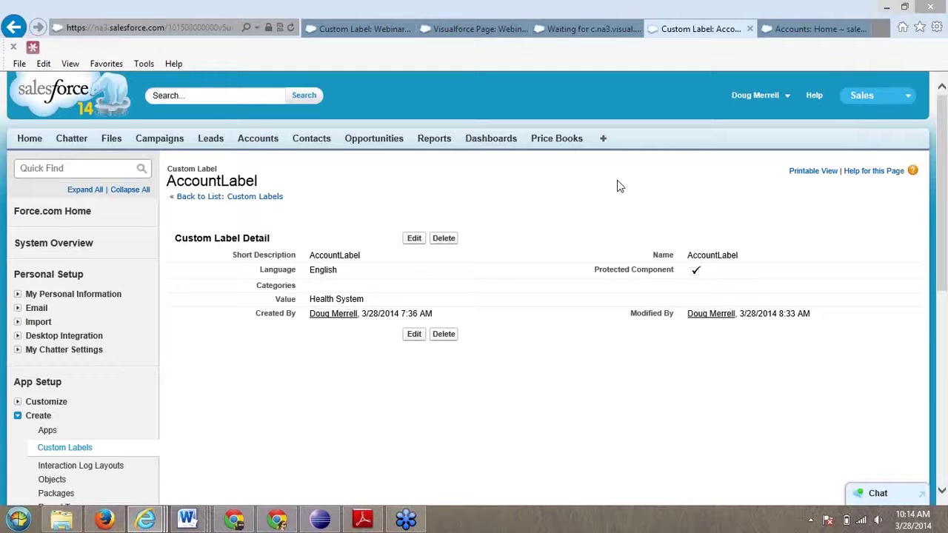
click(267, 198)
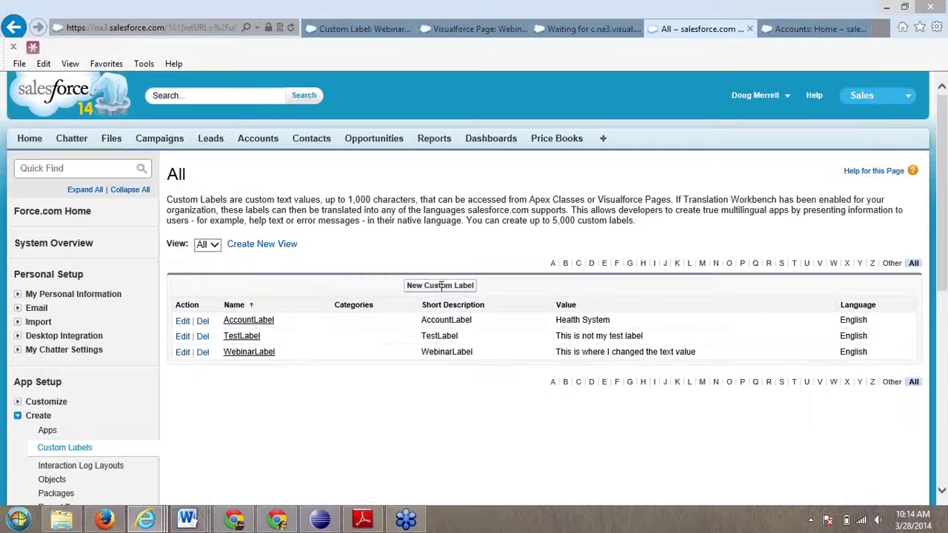
Start a new custom label with short description 'Enabled Profile' and name Enabled_Profile.
click(439, 286)
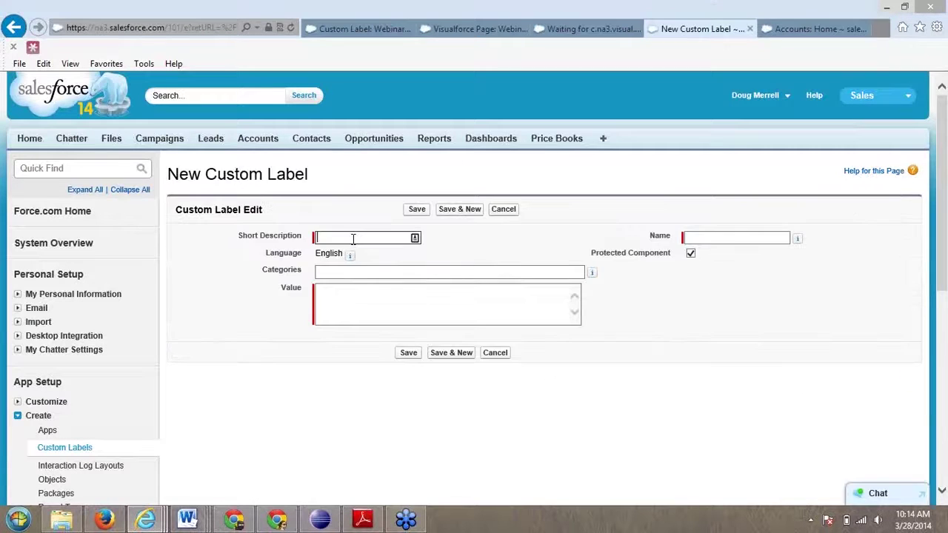
click(353, 237)
text(Enabled Profile)
click(722, 237)
click(342, 305)
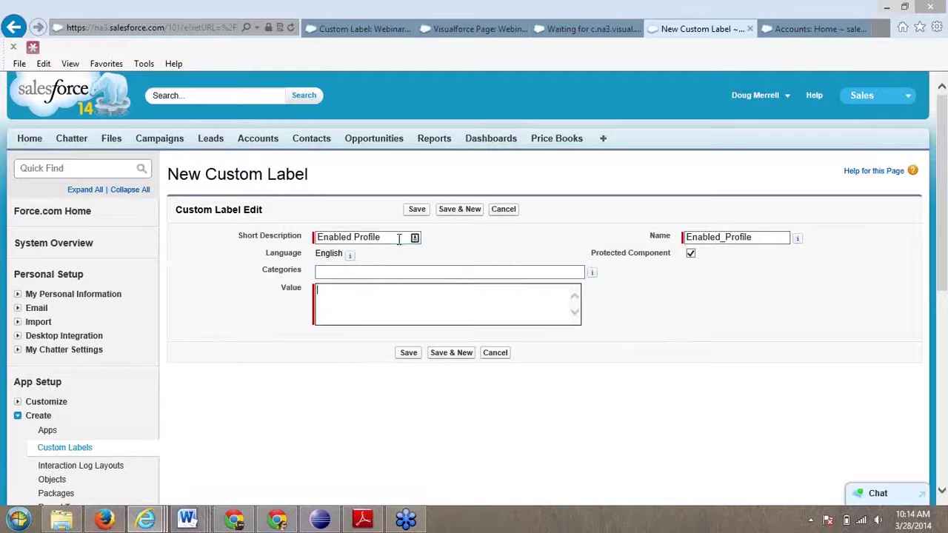
click(309, 239)
key(ctrl+a)
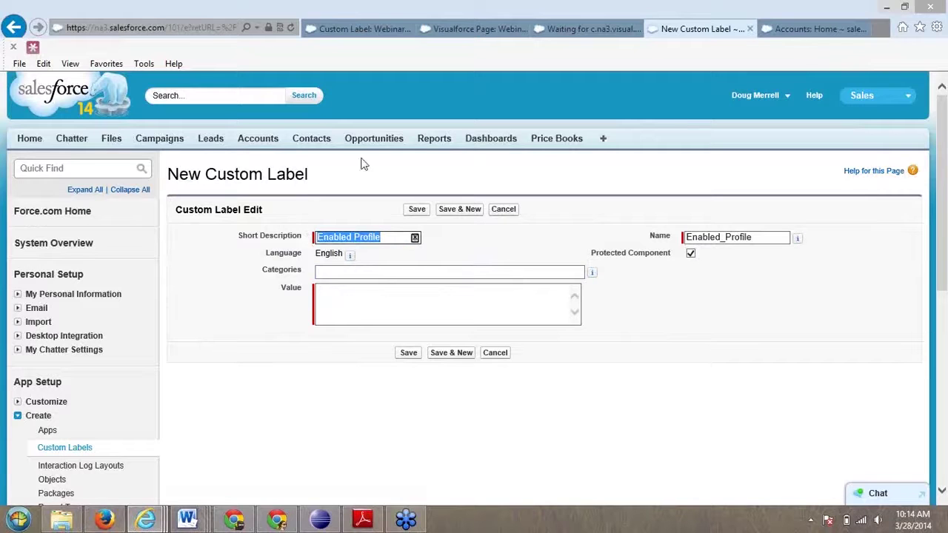